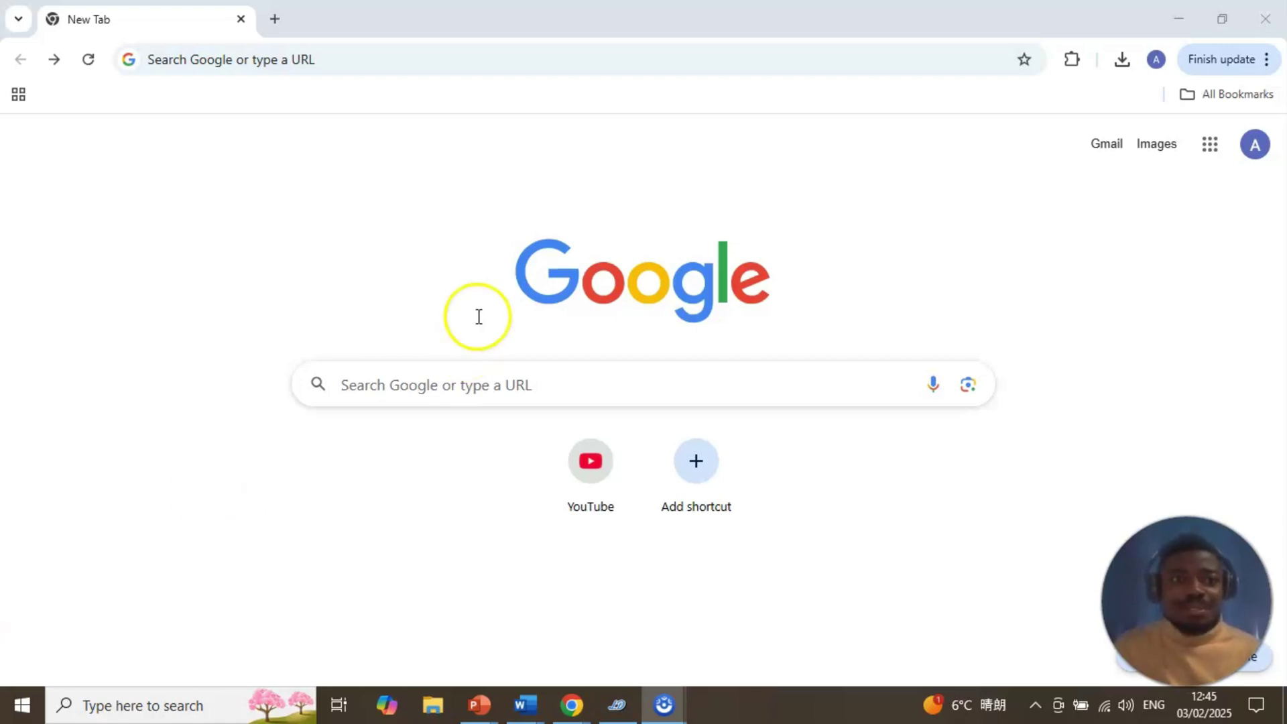
# Search Google for "sumo download" and open the Downloads page of the SUMO Documentation.
pyautogui.click(640, 392)
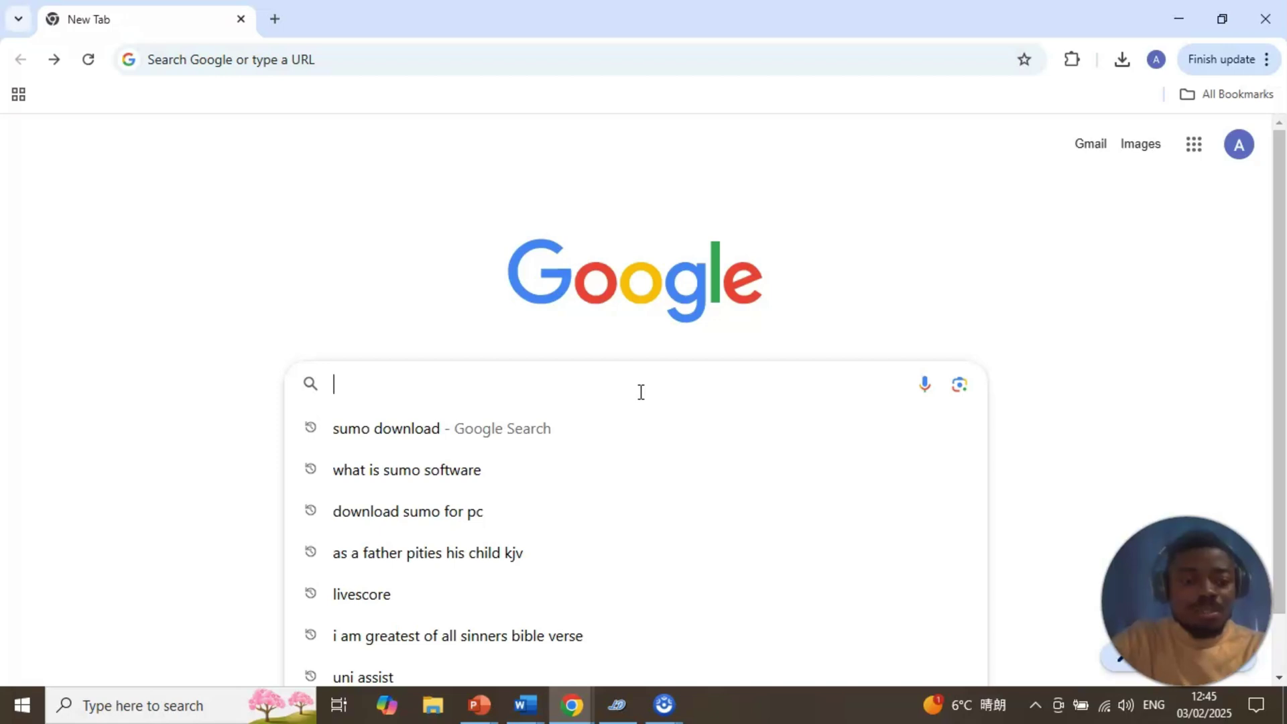
pyautogui.write('sumo downl')
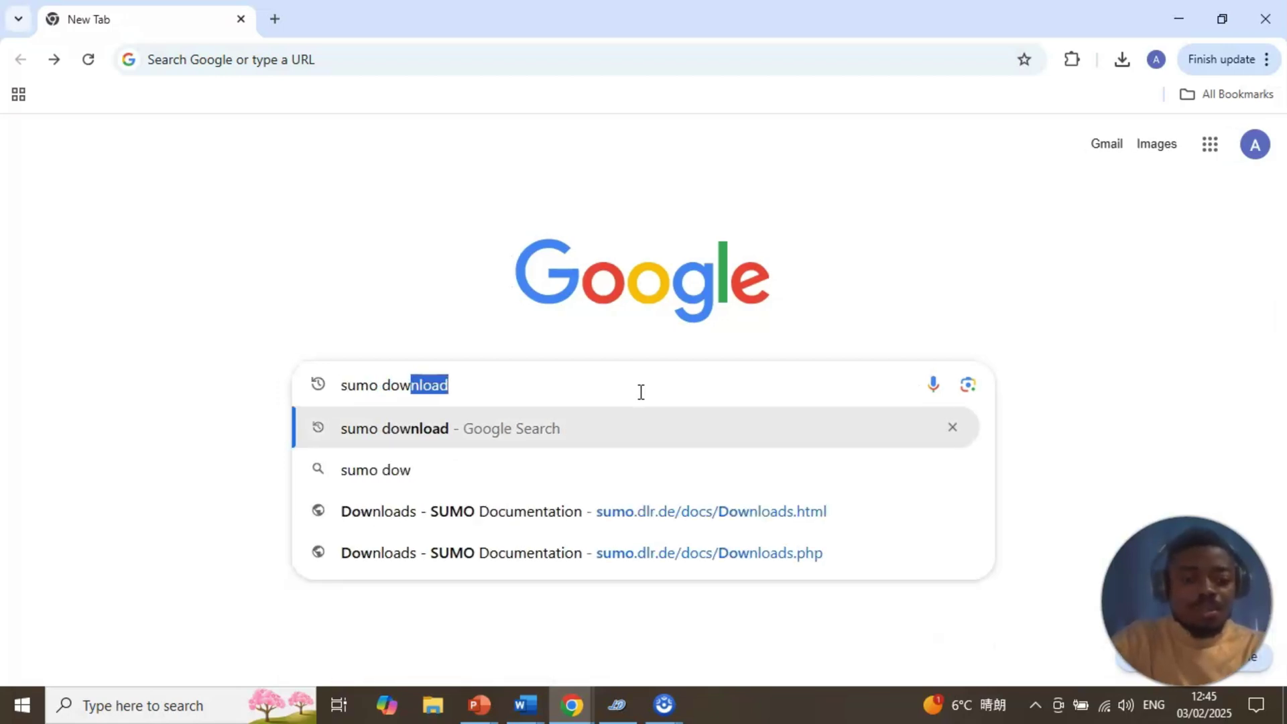
pyautogui.write('oad')
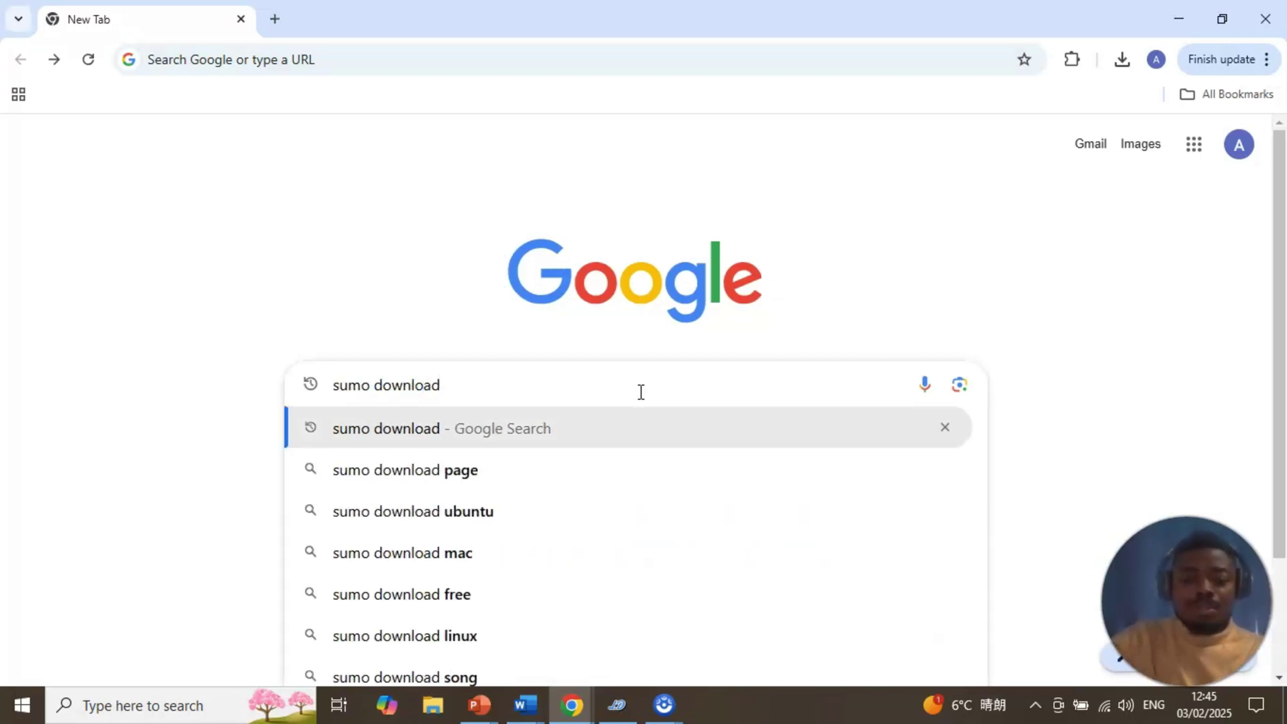
pyautogui.press('Return')
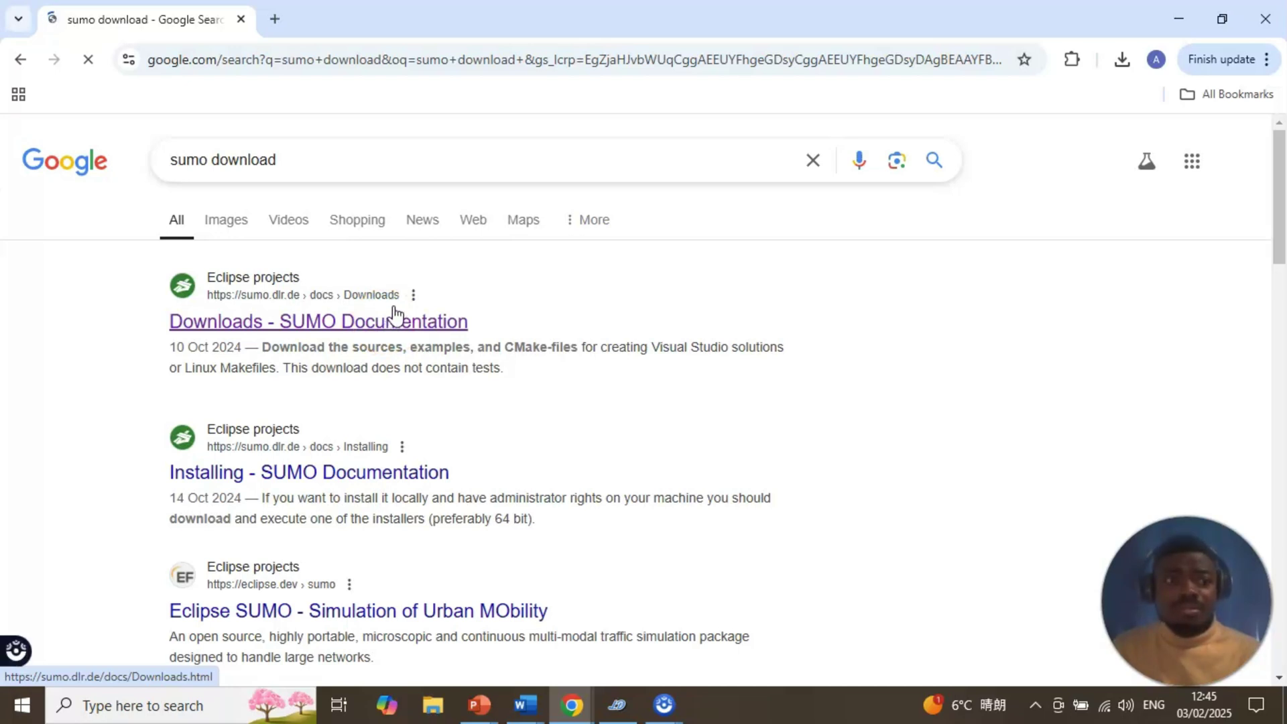
pyautogui.click(379, 326)
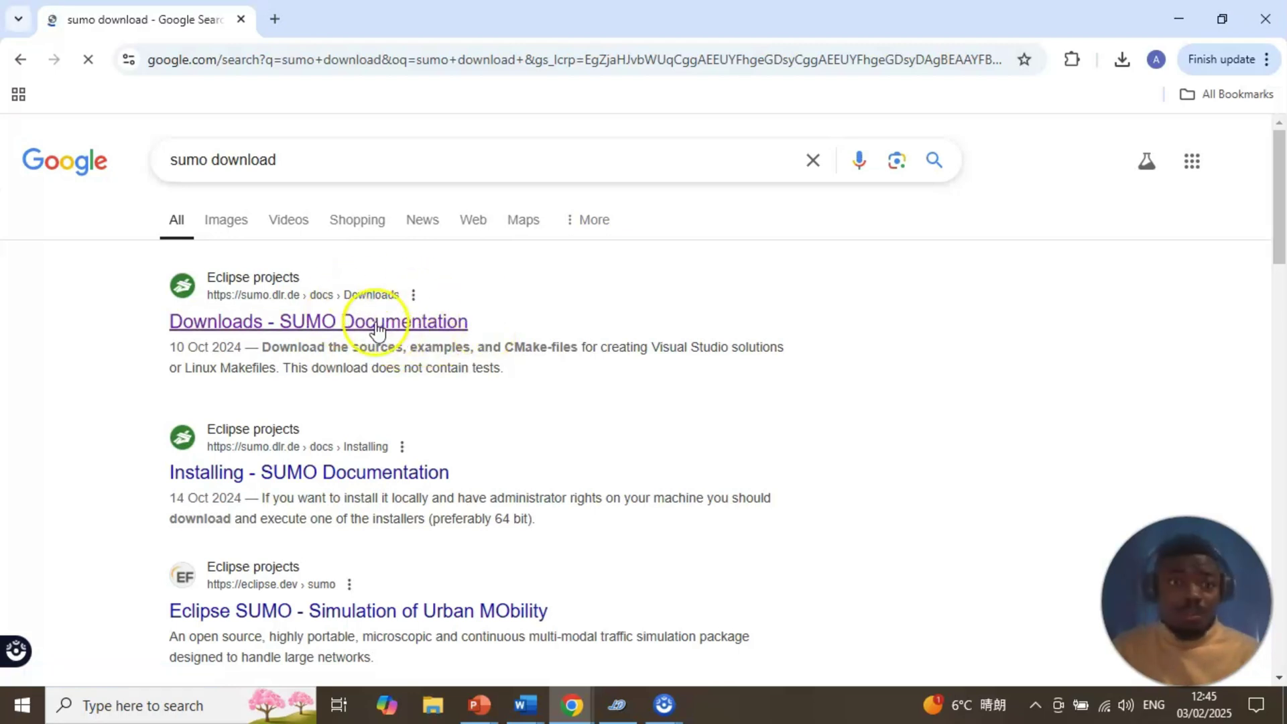
pyautogui.click(410, 325)
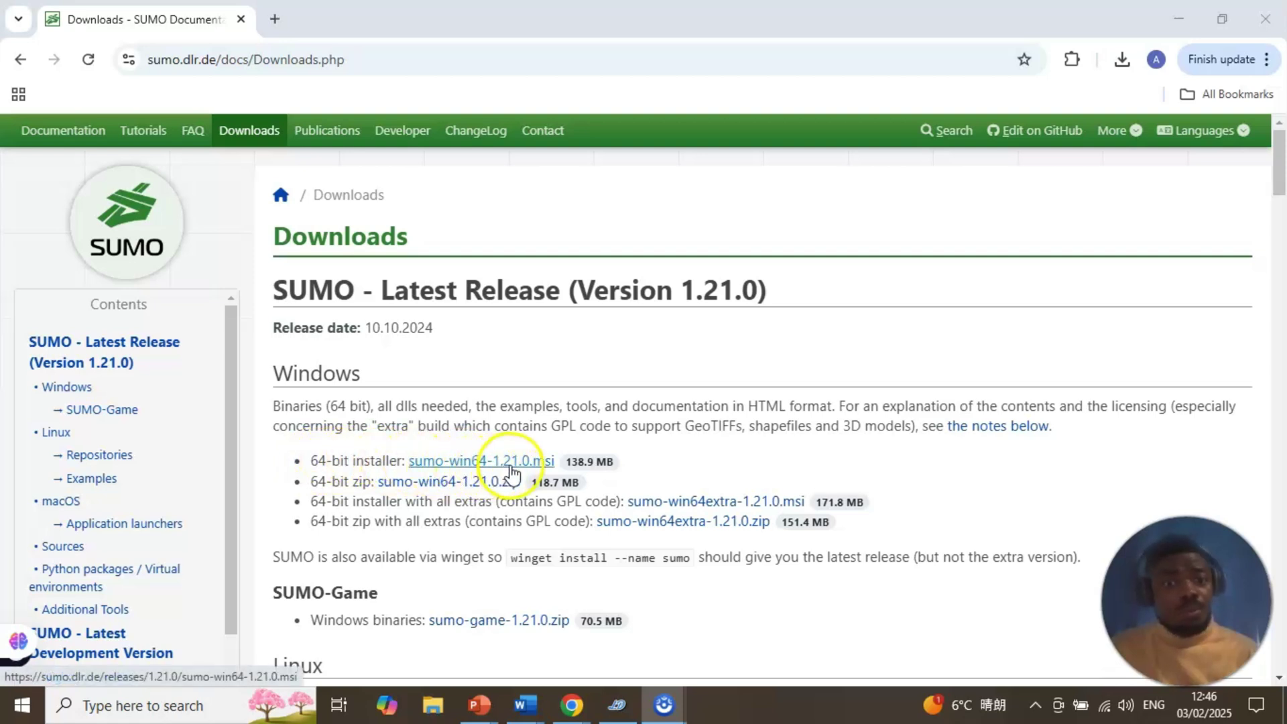
# Start downloading the Windows 64-bit installer sumo-win64-1.21.0.msi from the latest release section, and cancel that new download.
pyautogui.scroll(-3, 623, 462)
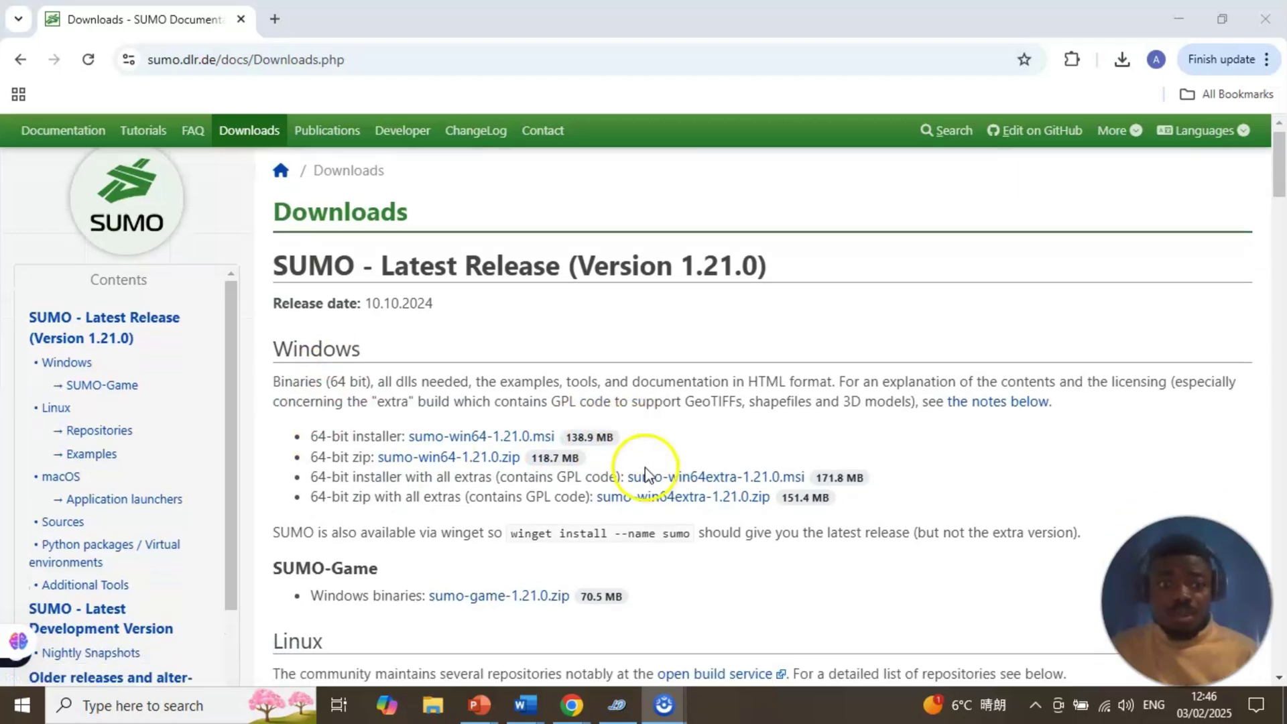
pyautogui.scroll(-10, 647, 466)
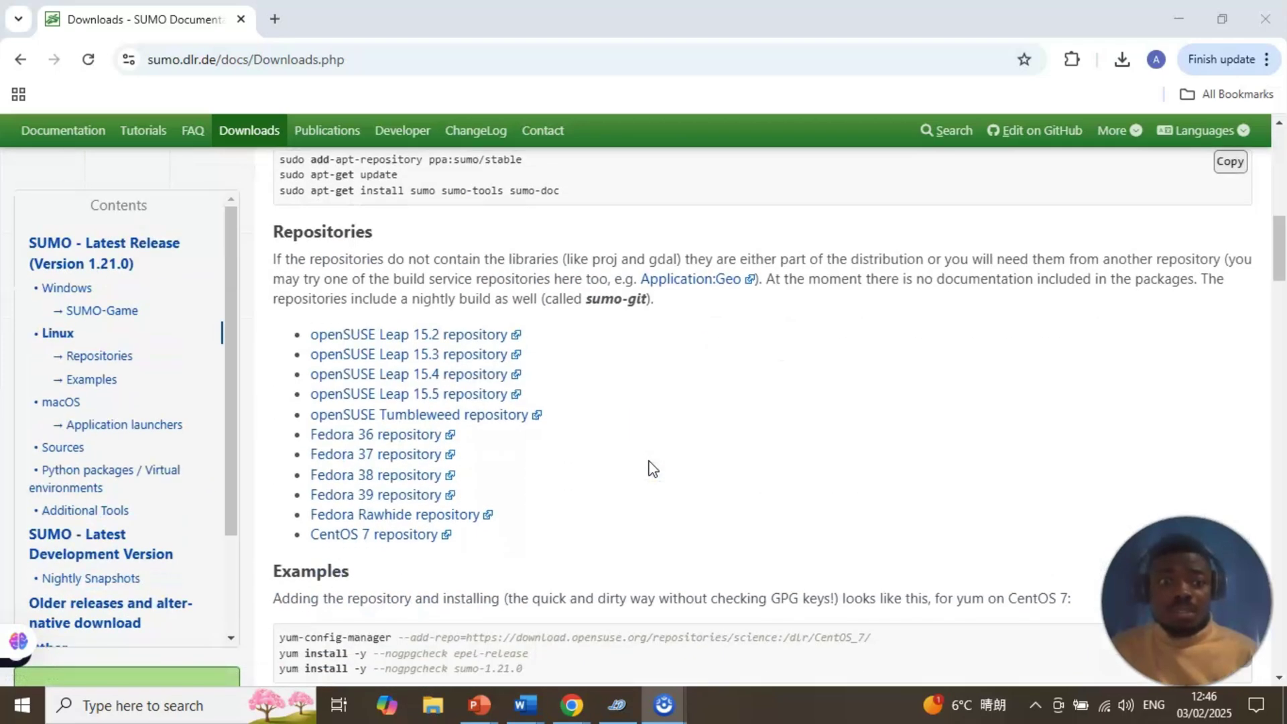
pyautogui.scroll(7, 653, 467)
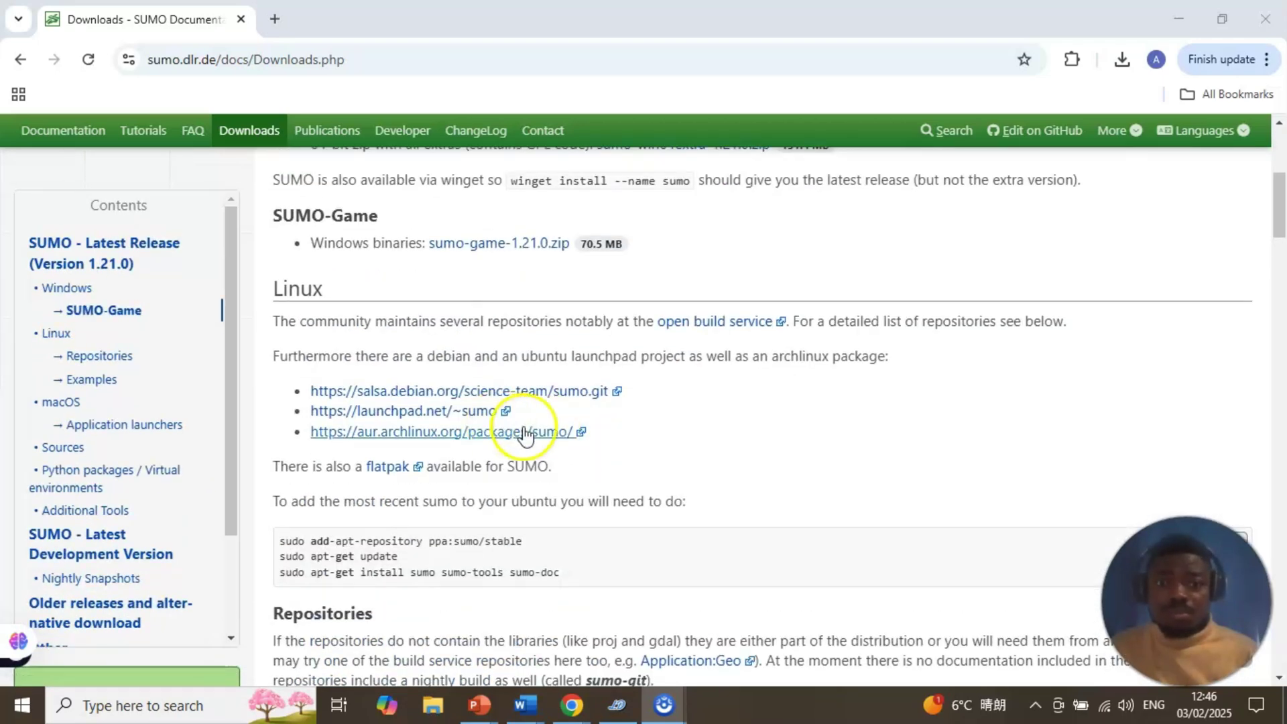
pyautogui.scroll(4, 634, 310)
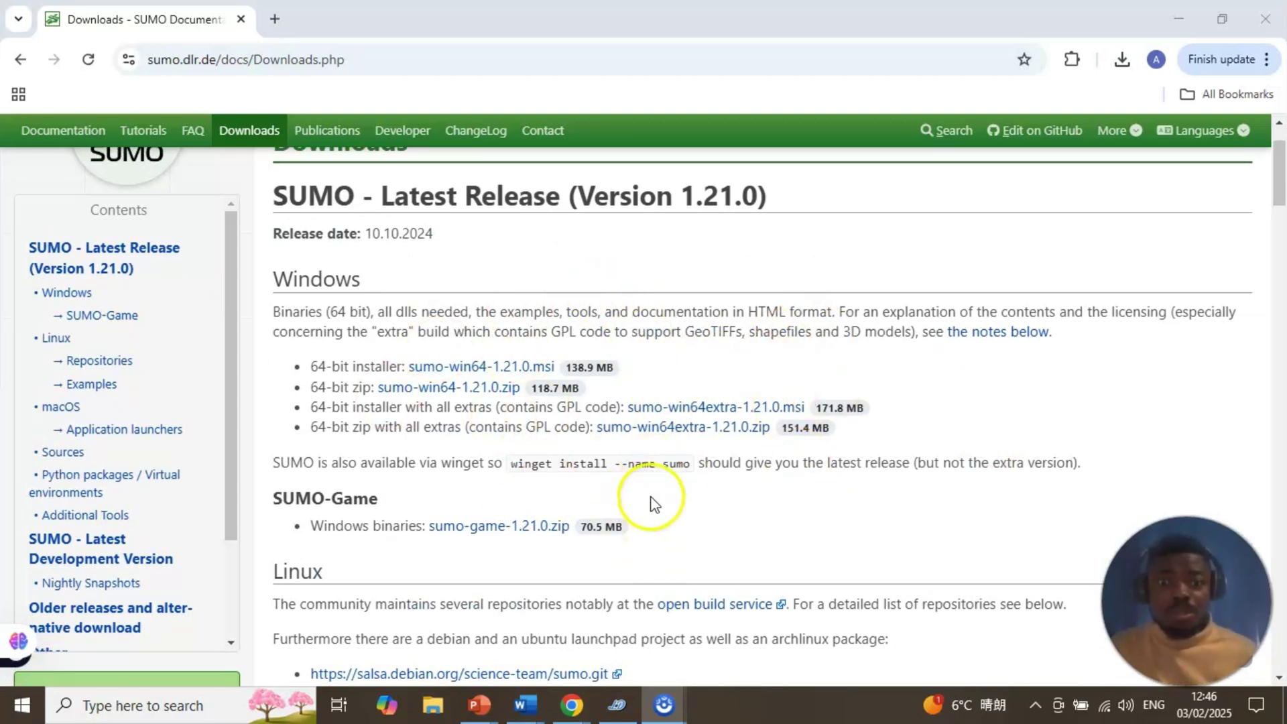
pyautogui.click(511, 370)
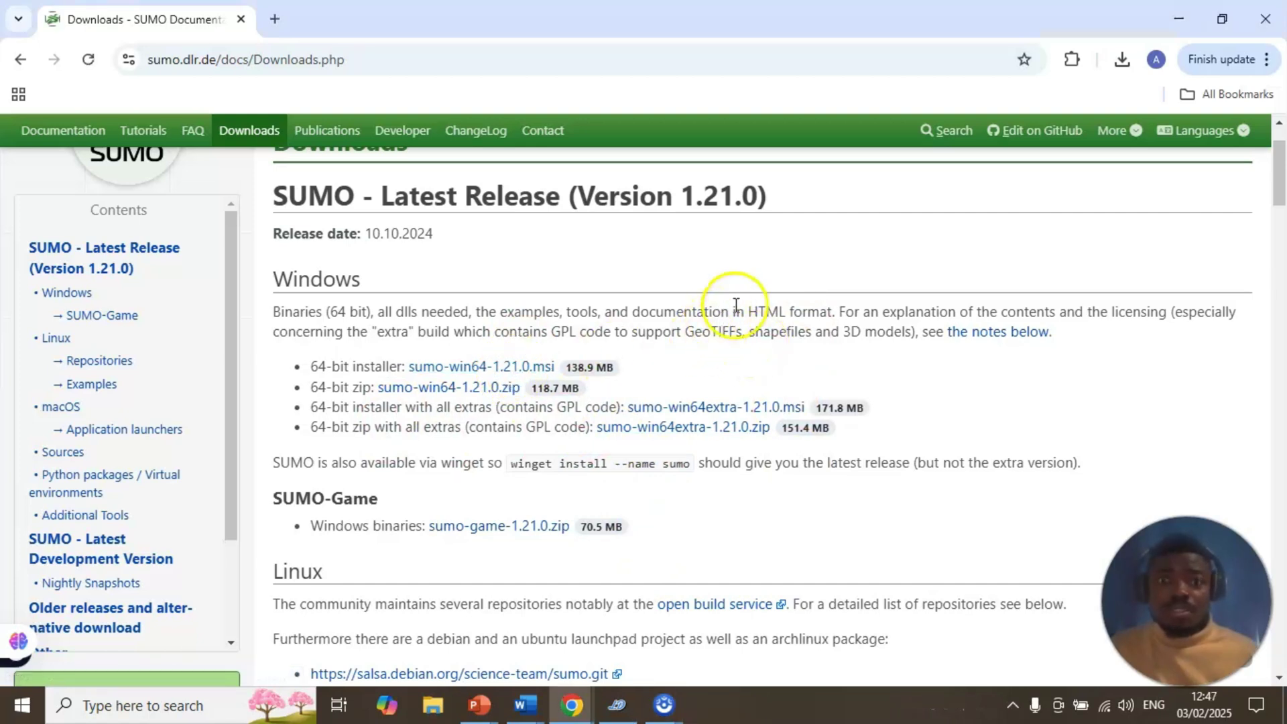
pyautogui.click(1121, 59)
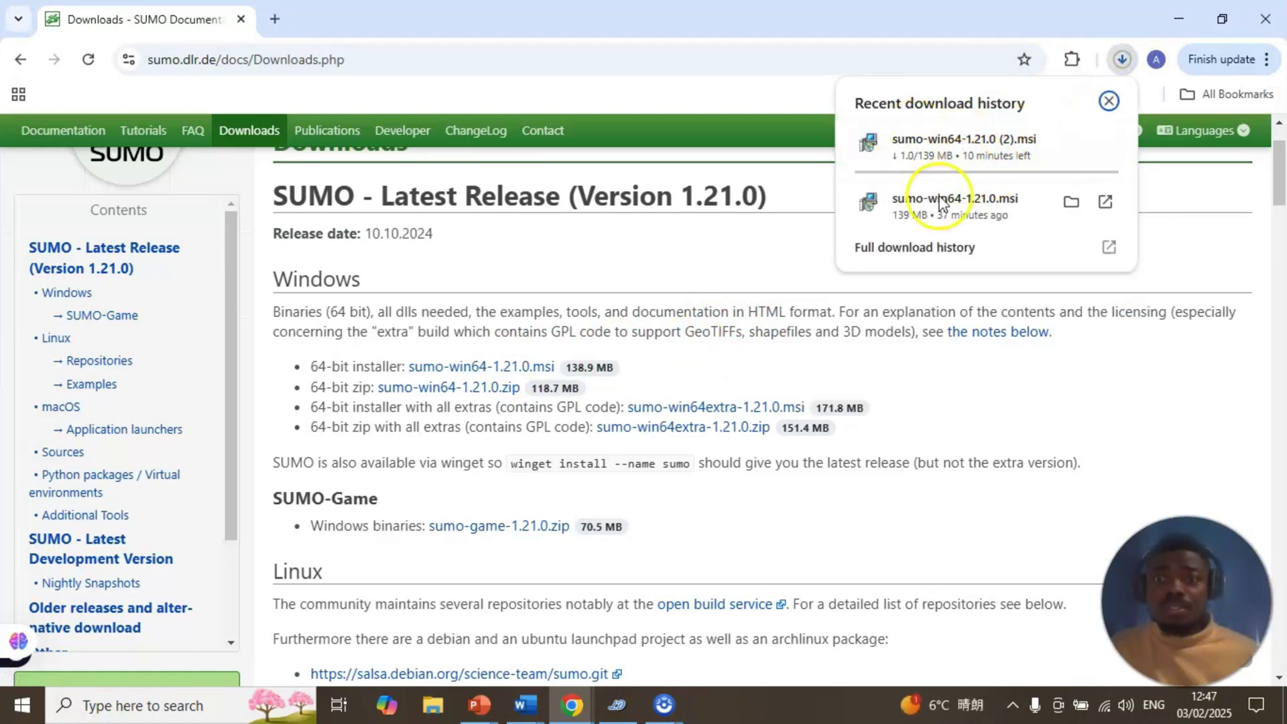
pyautogui.moveTo(964, 156)
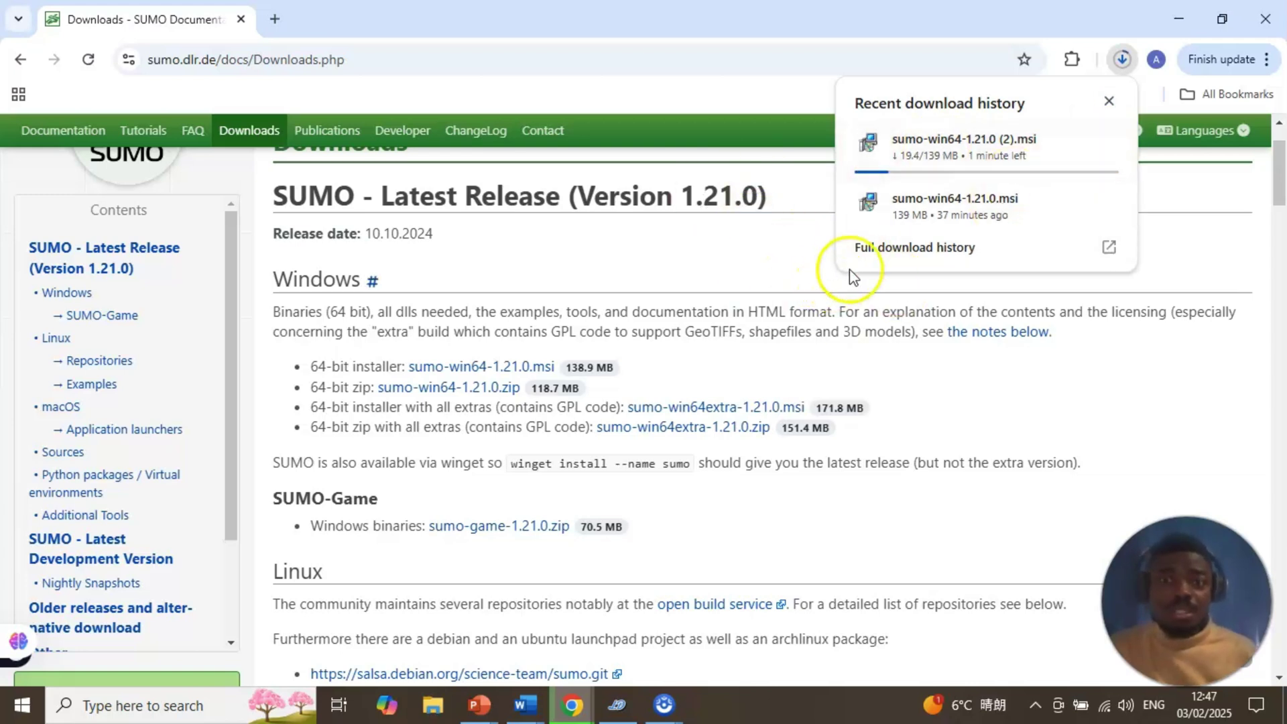
# Locate the already downloaded sumo-win64-1.21.0 installer in the Downloads folder, run it and proceed past the setup wizard's welcome page.
pyautogui.click(1123, 63)
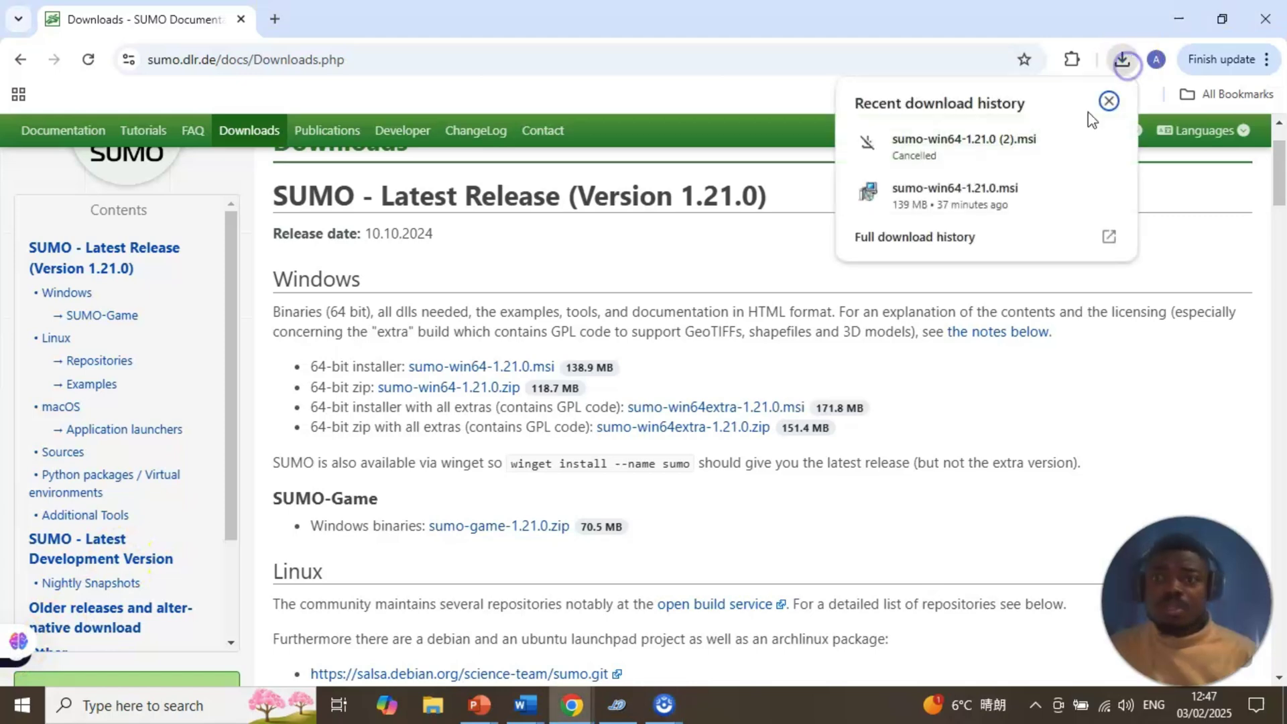
pyautogui.click(984, 201)
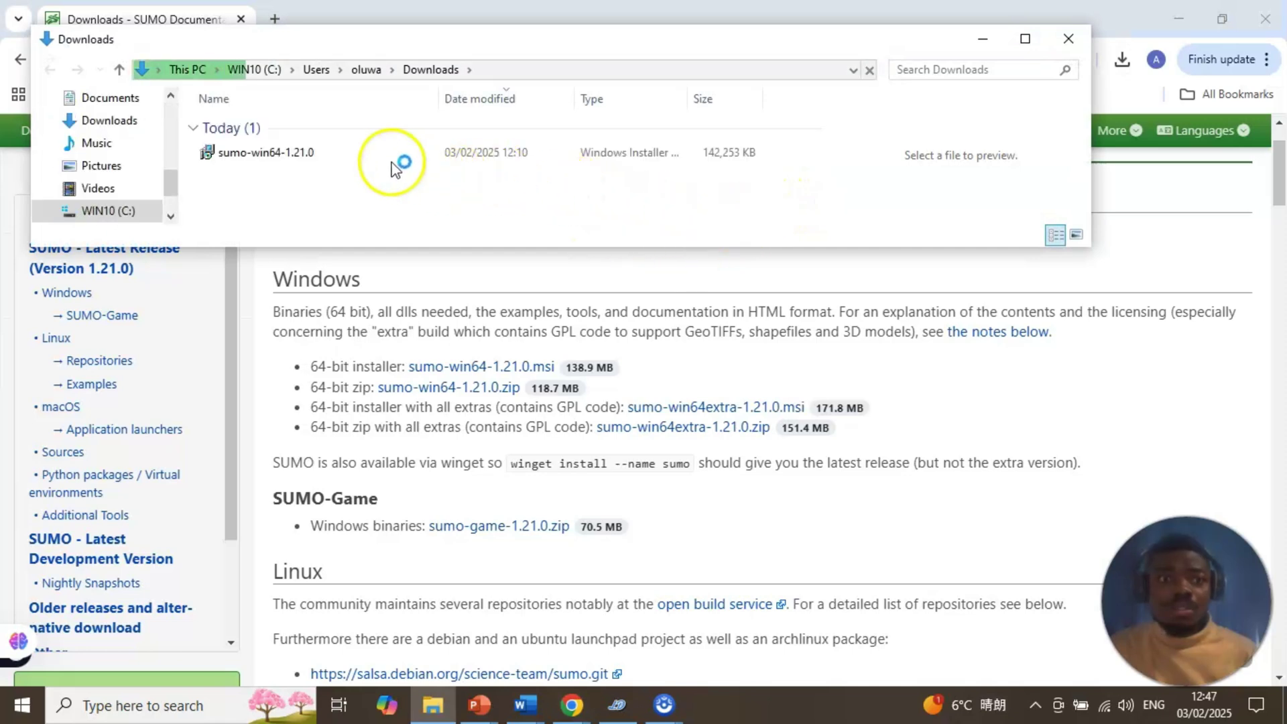
pyautogui.click(388, 164)
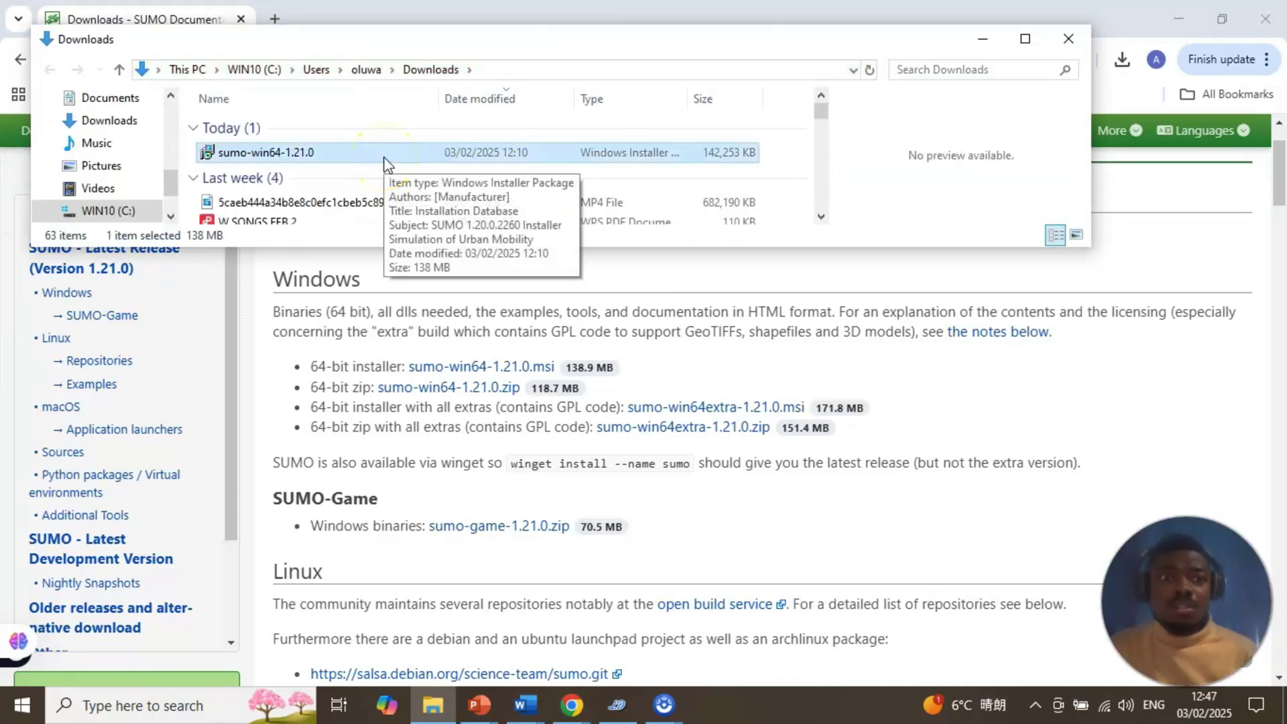
pyautogui.rightClick(388, 164)
pyautogui.click(472, 165)
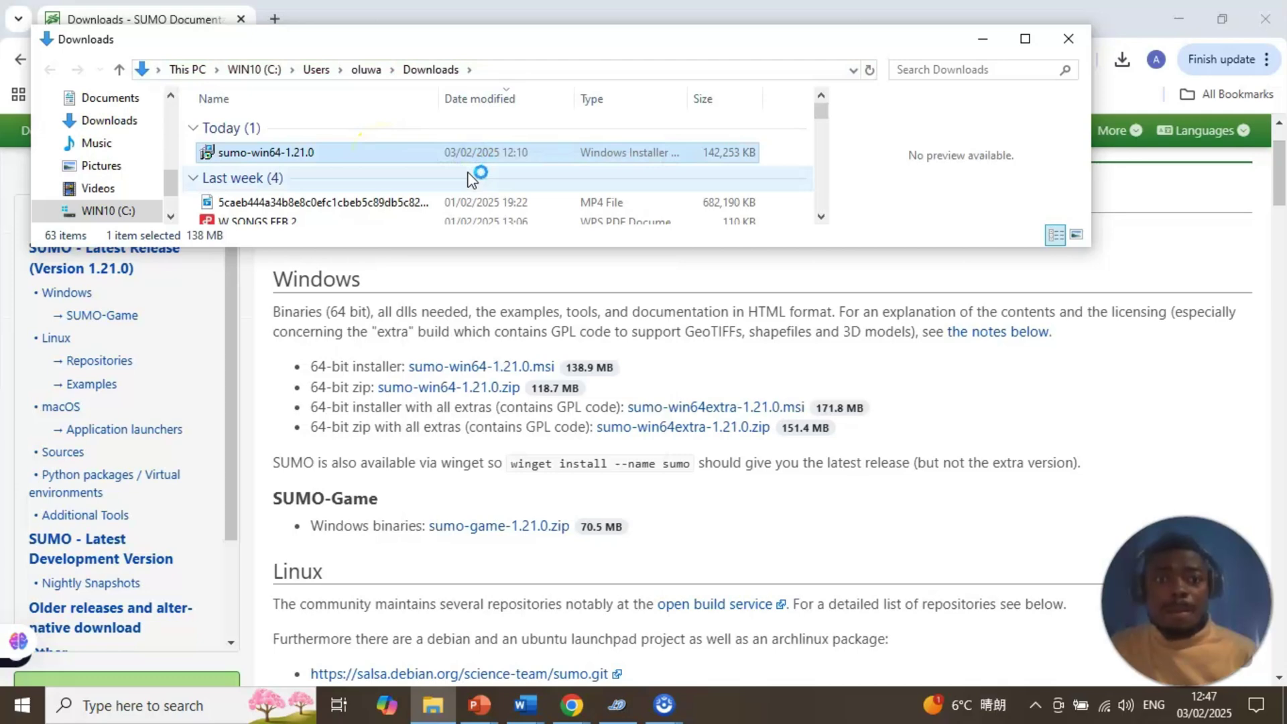
pyautogui.click(500, 305)
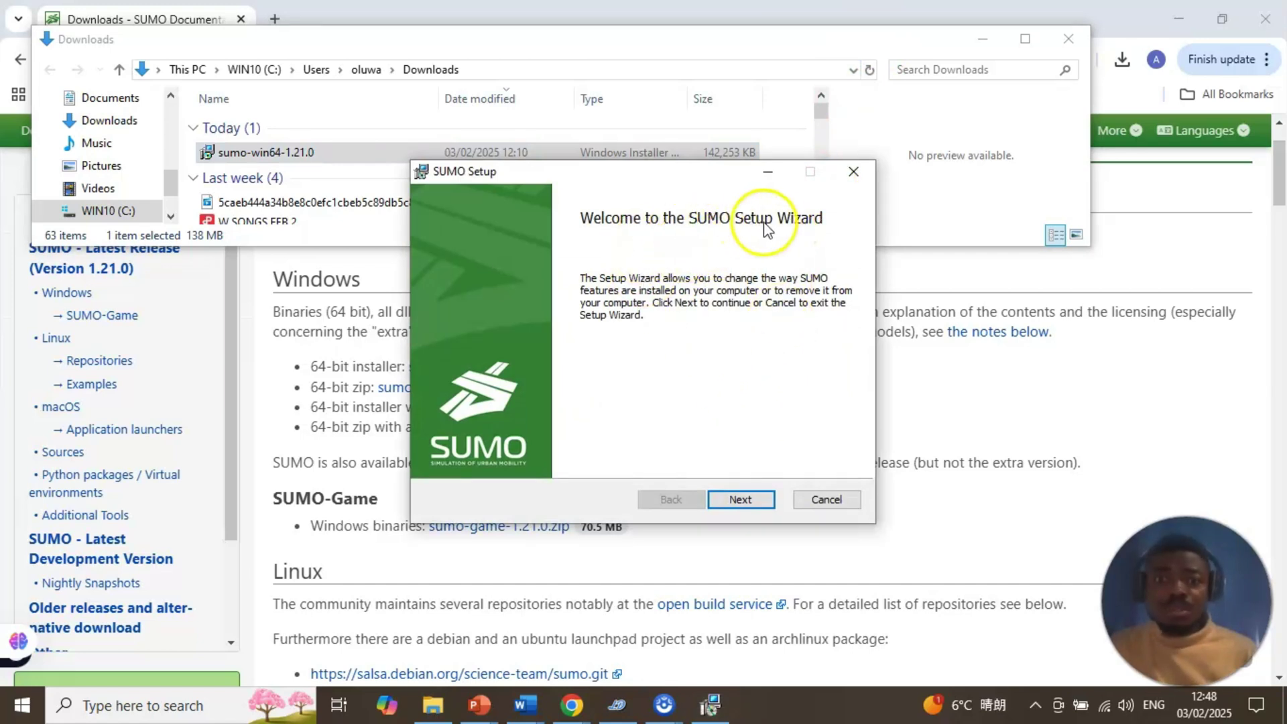
pyautogui.click(742, 499)
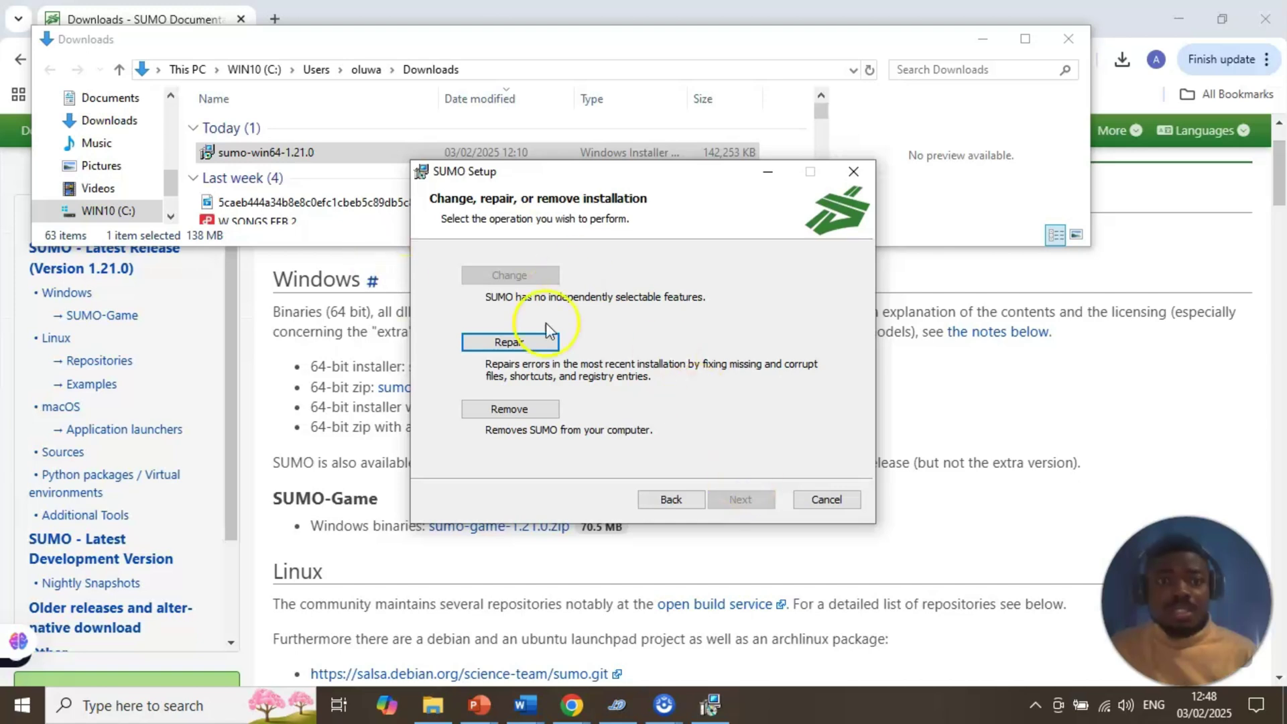
# Cancel the SUMO installation, exit the setup wizard and minimize the Downloads folder window.
pyautogui.click(856, 176)
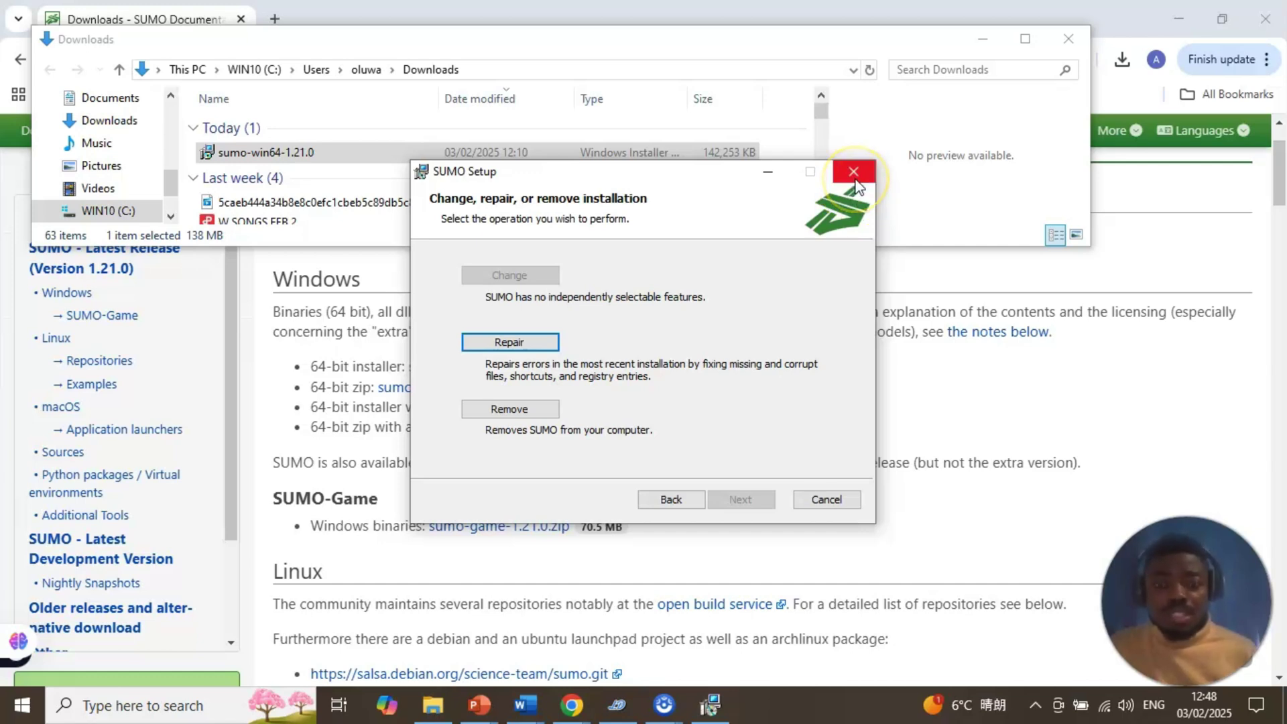
pyautogui.click(856, 176)
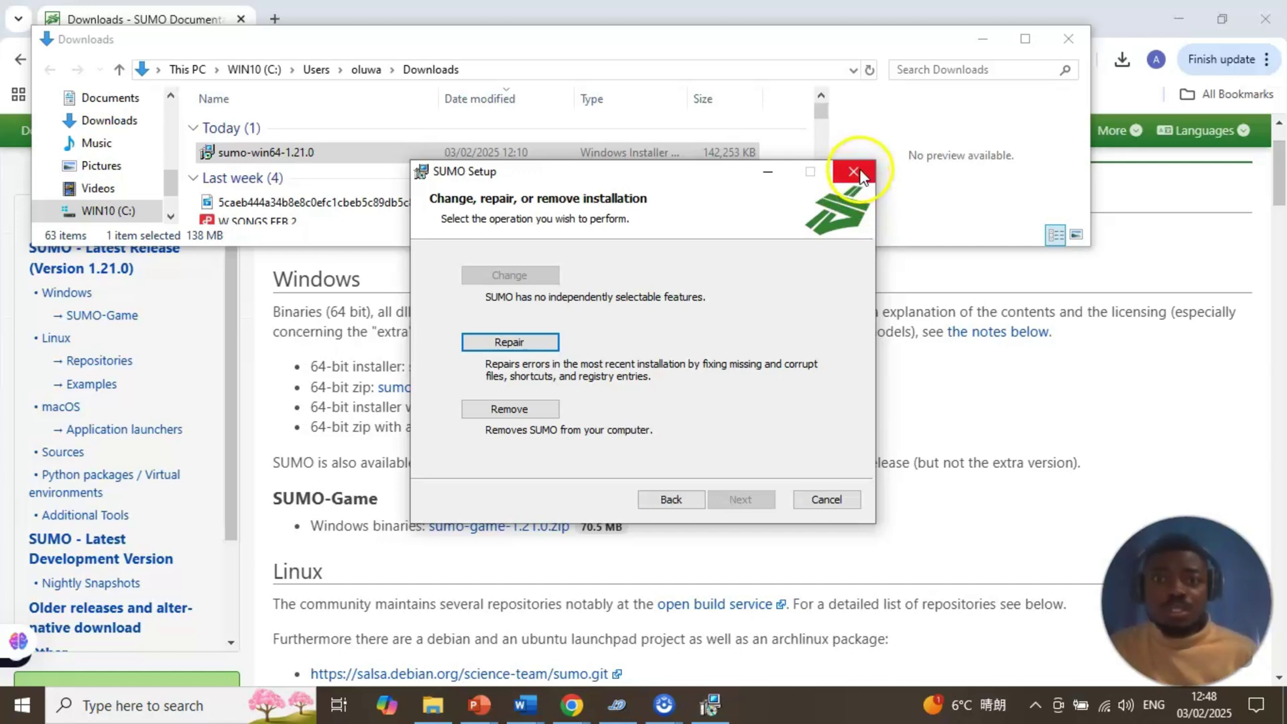
pyautogui.click(607, 384)
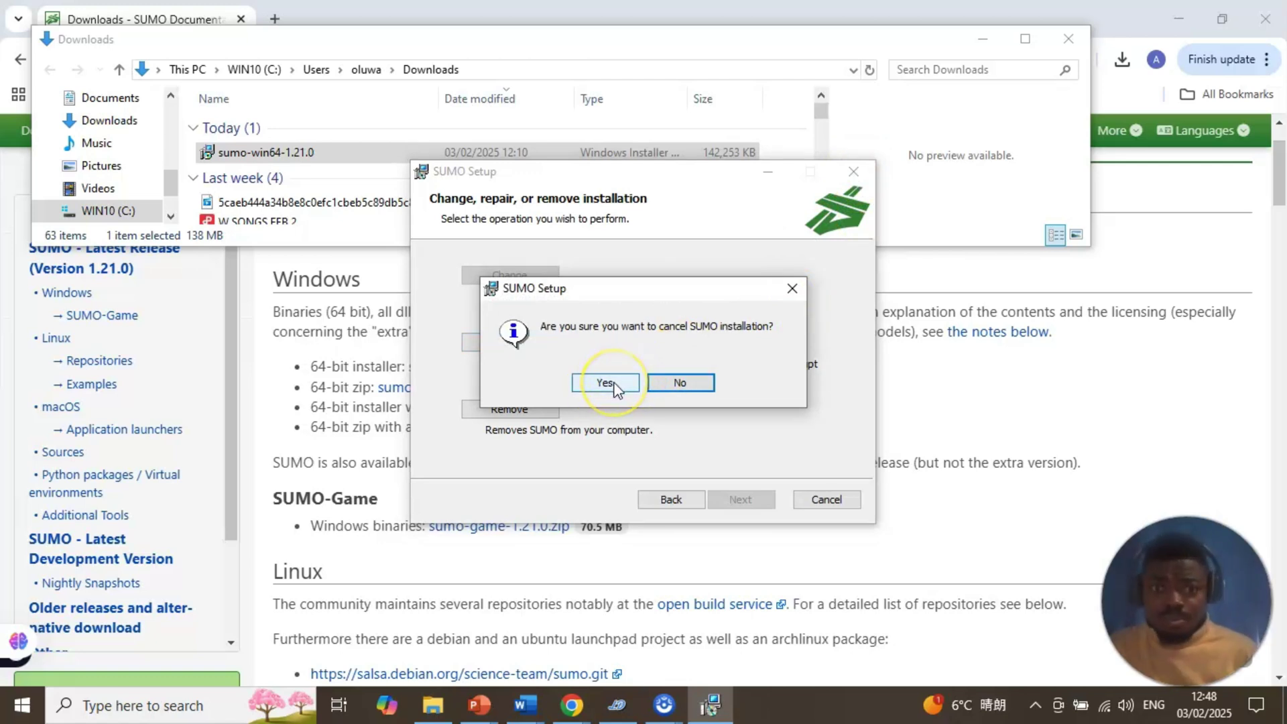
pyautogui.click(606, 383)
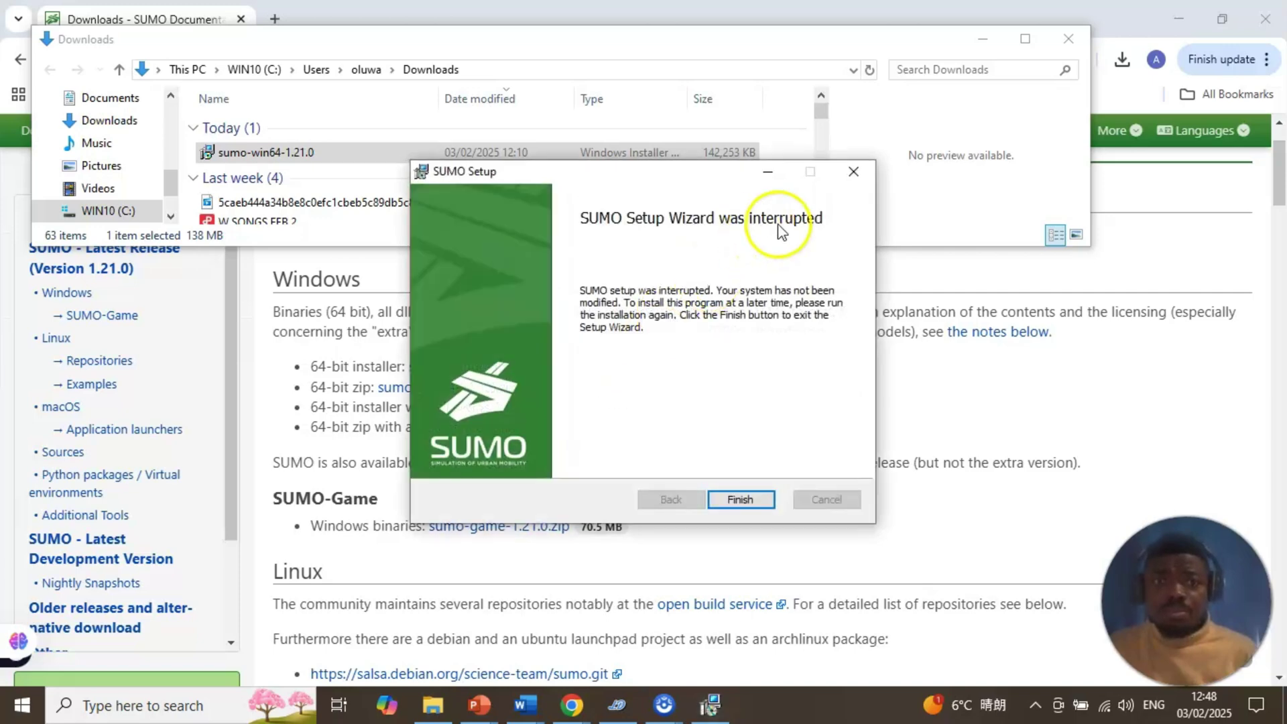
pyautogui.click(740, 495)
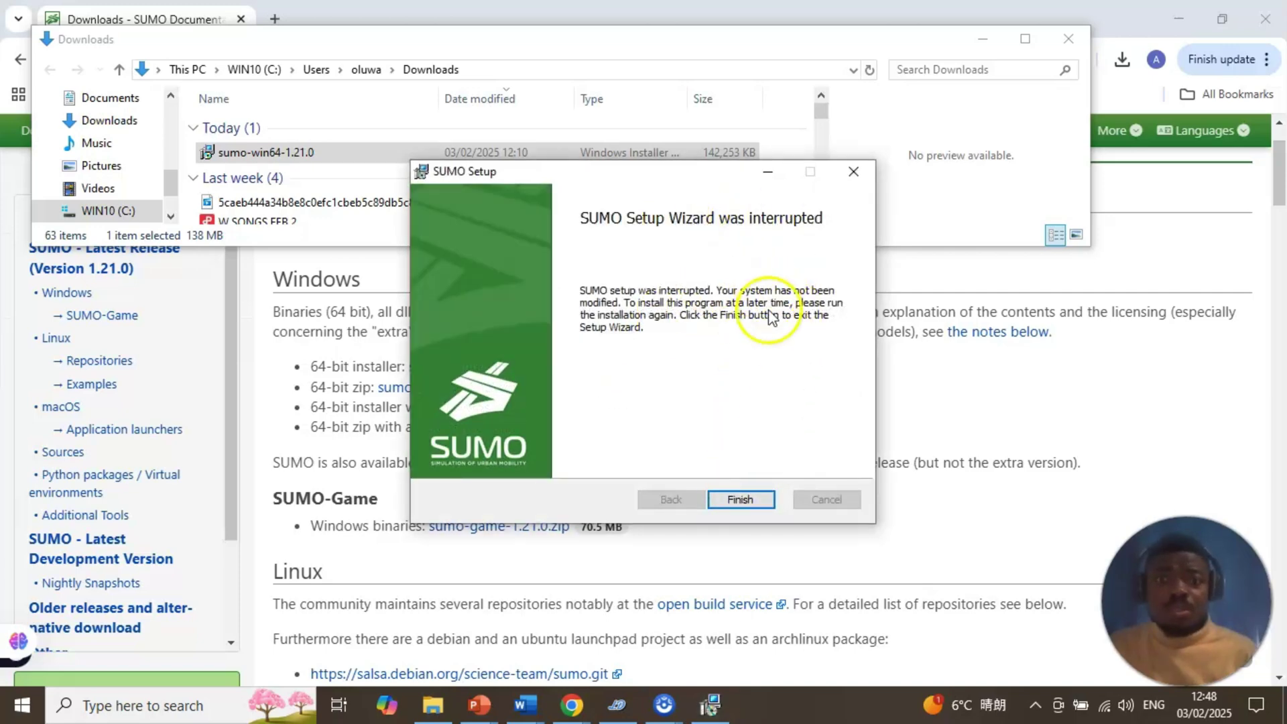
pyautogui.click(740, 499)
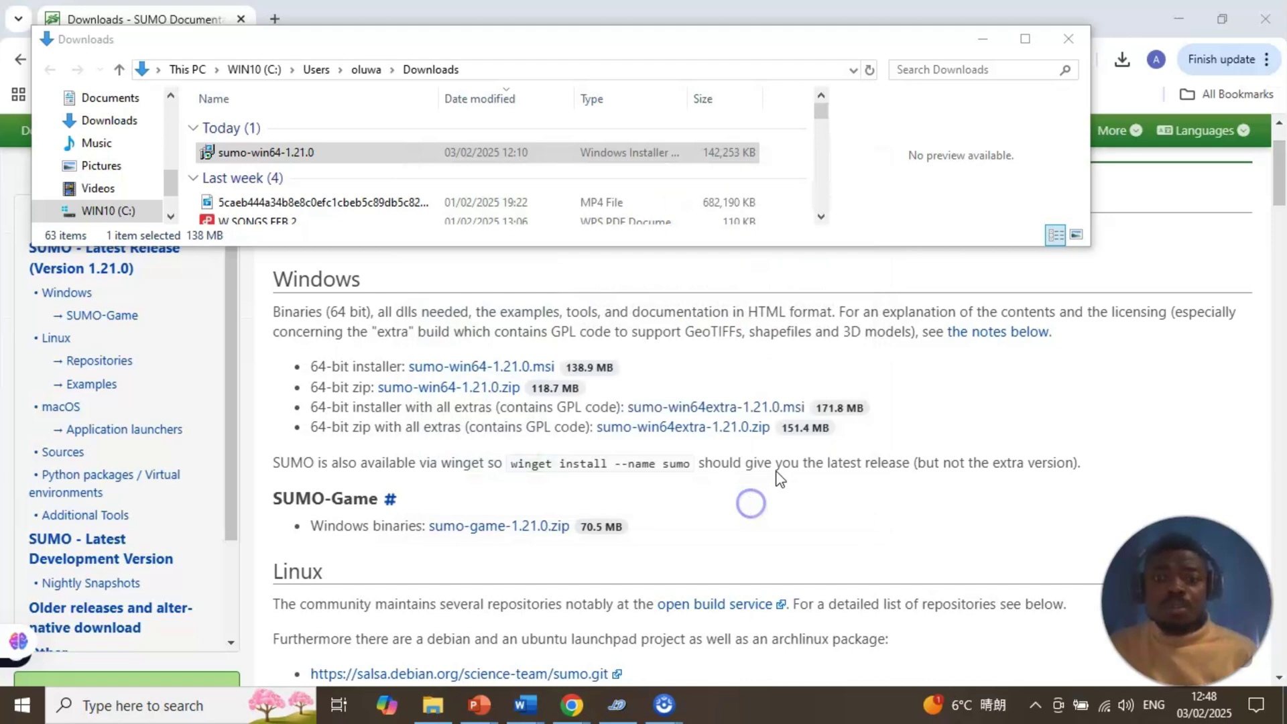
pyautogui.click(984, 46)
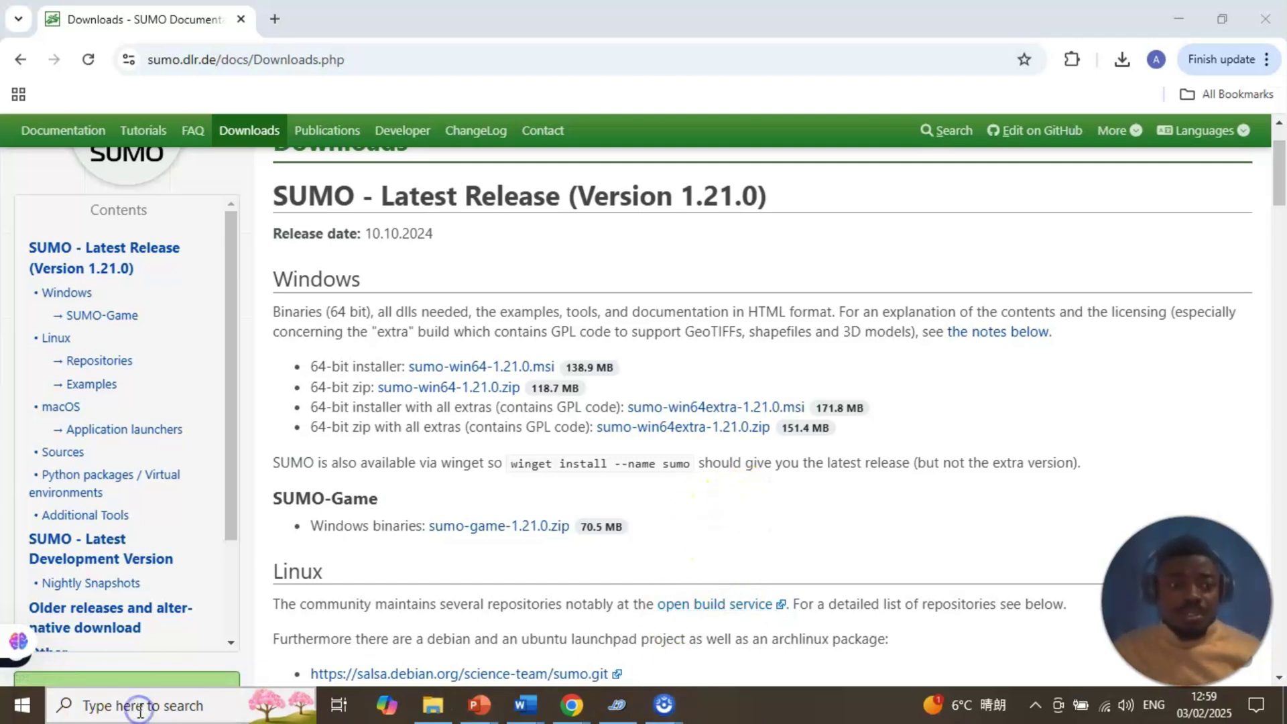
# Search Windows for "environment", choose to edit the system environment variables and open the Environment Variables dialog.
pyautogui.click(184, 705)
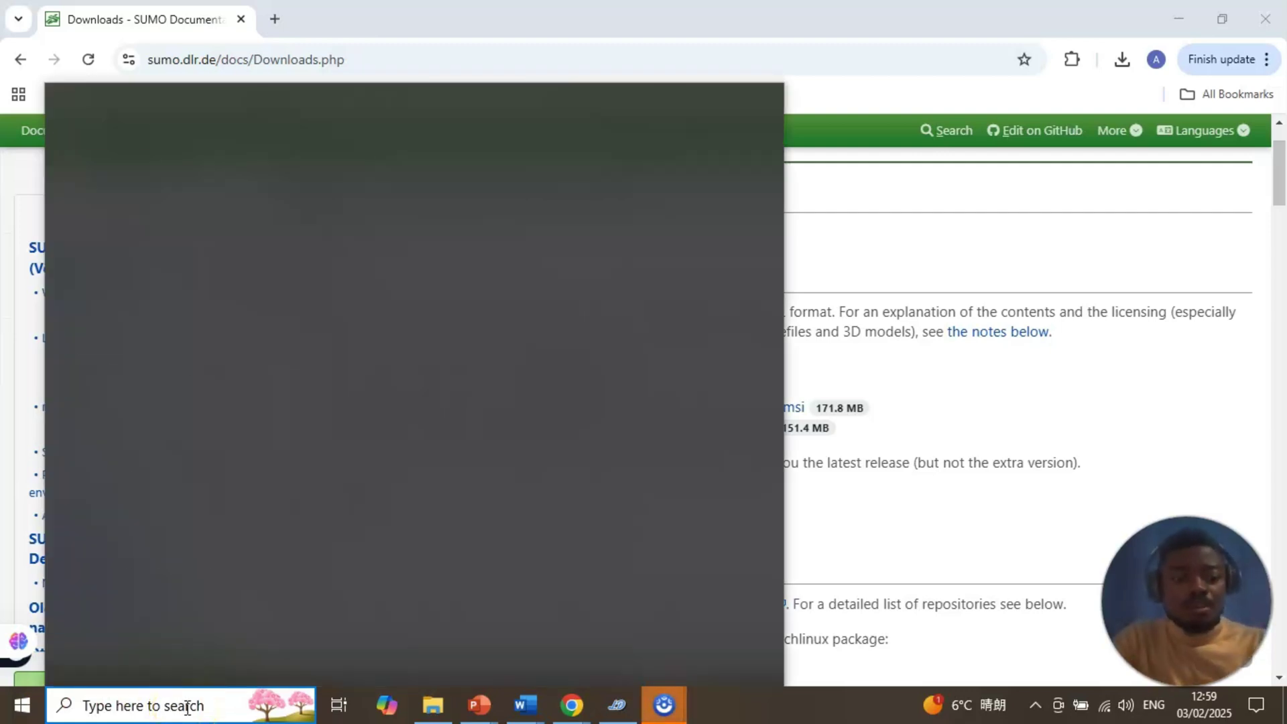
pyautogui.write('envi')
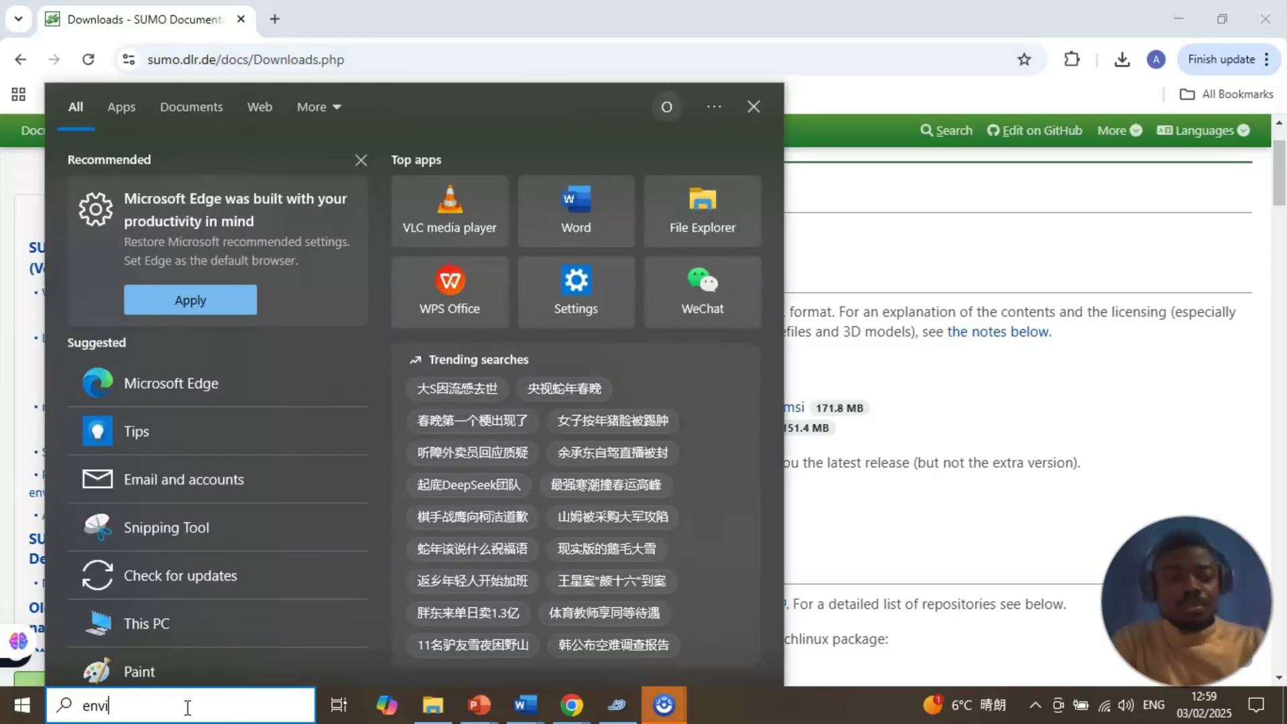
pyautogui.write('ronmenta')
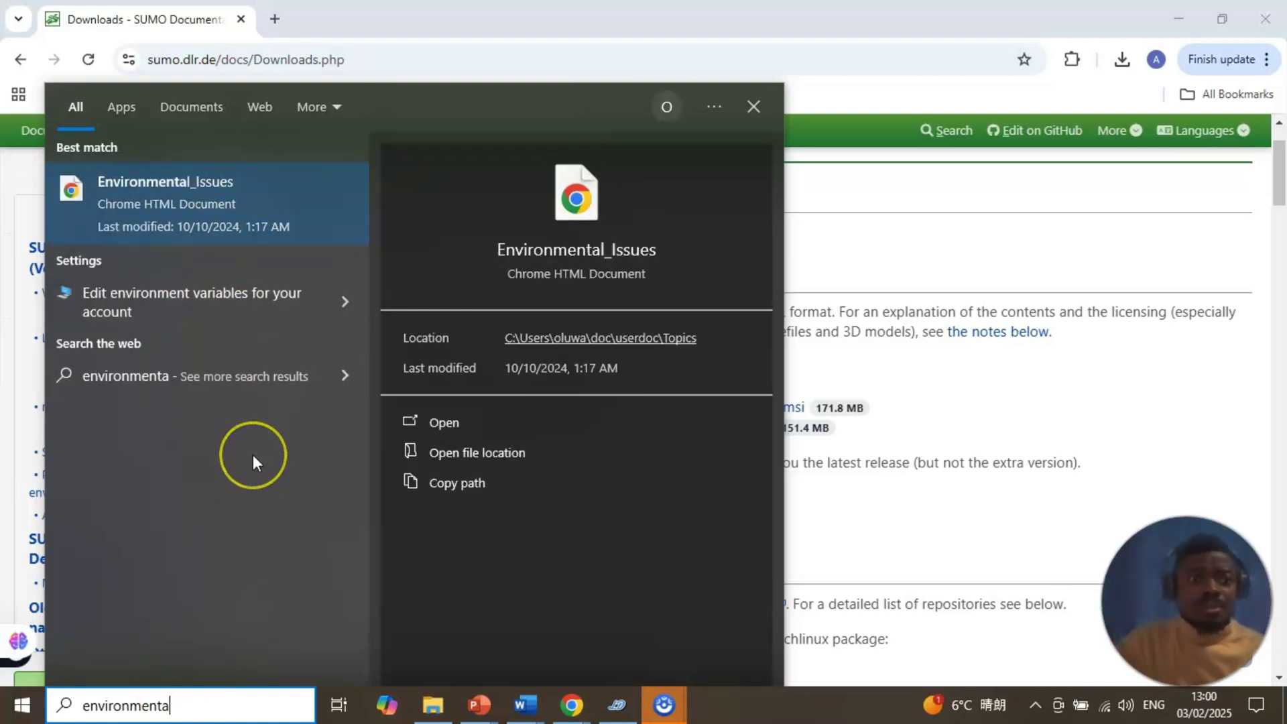
pyautogui.press('BackSpace')
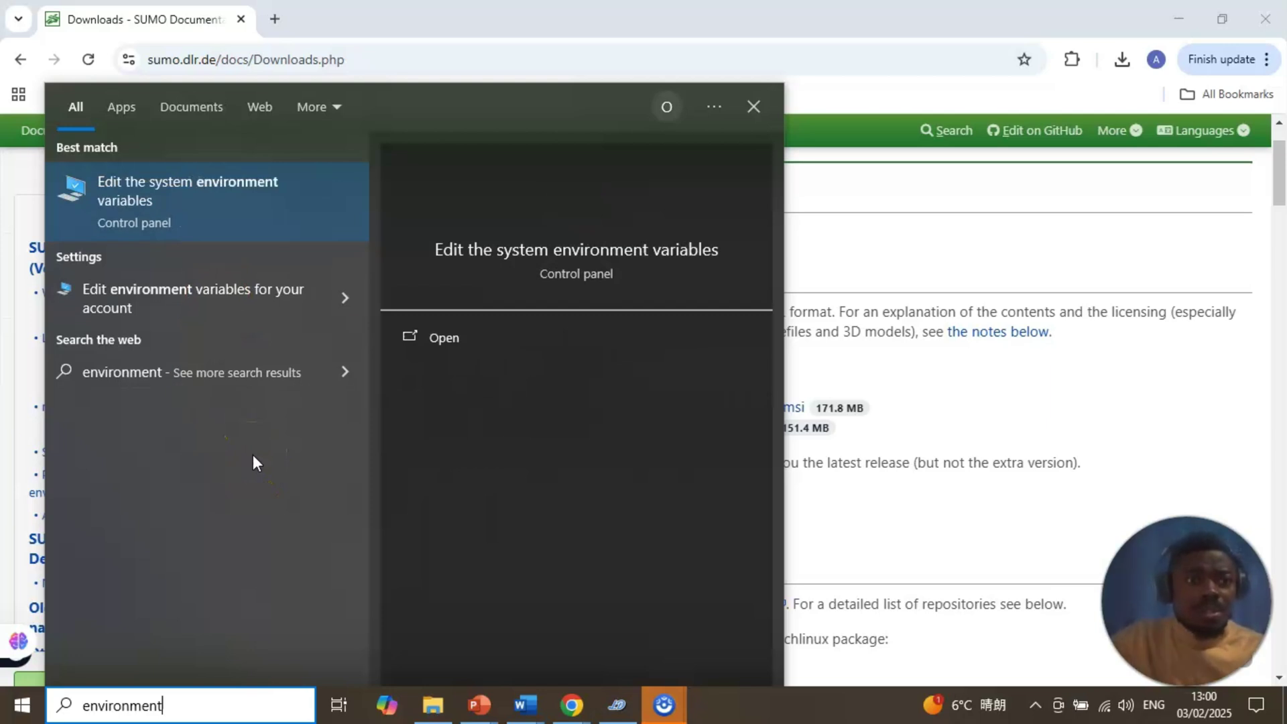
pyautogui.click(252, 450)
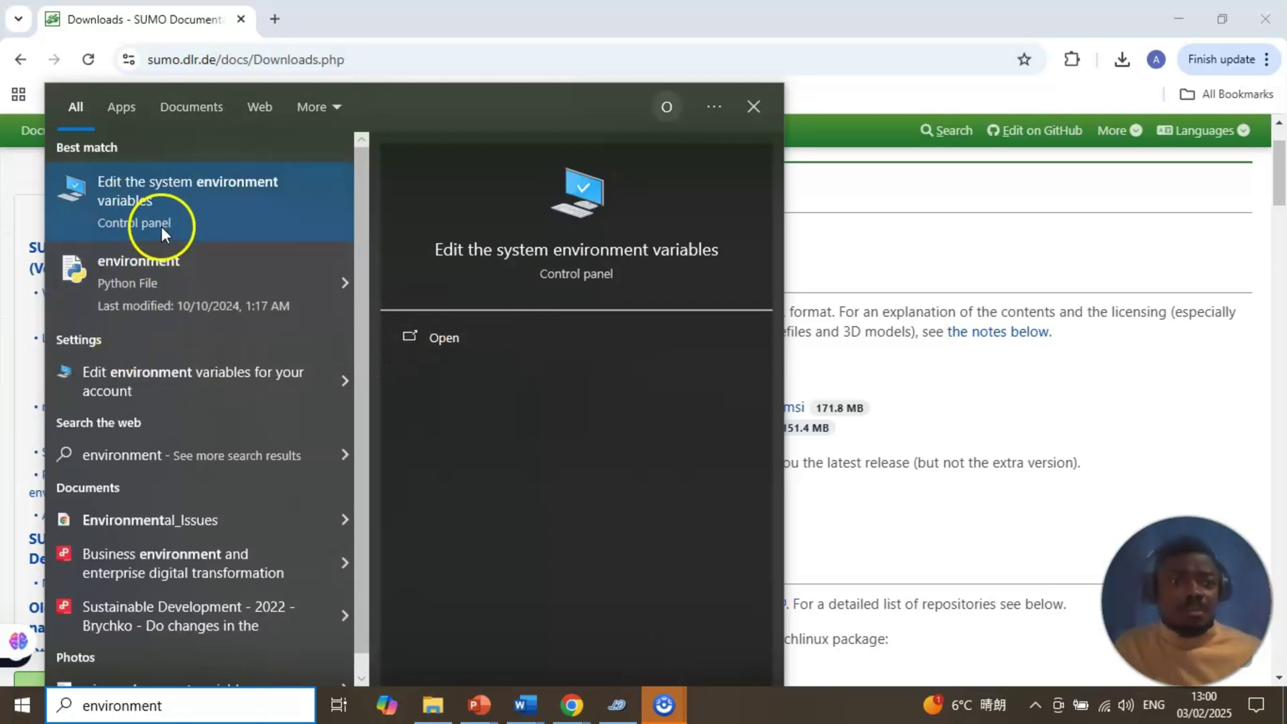
pyautogui.click(142, 194)
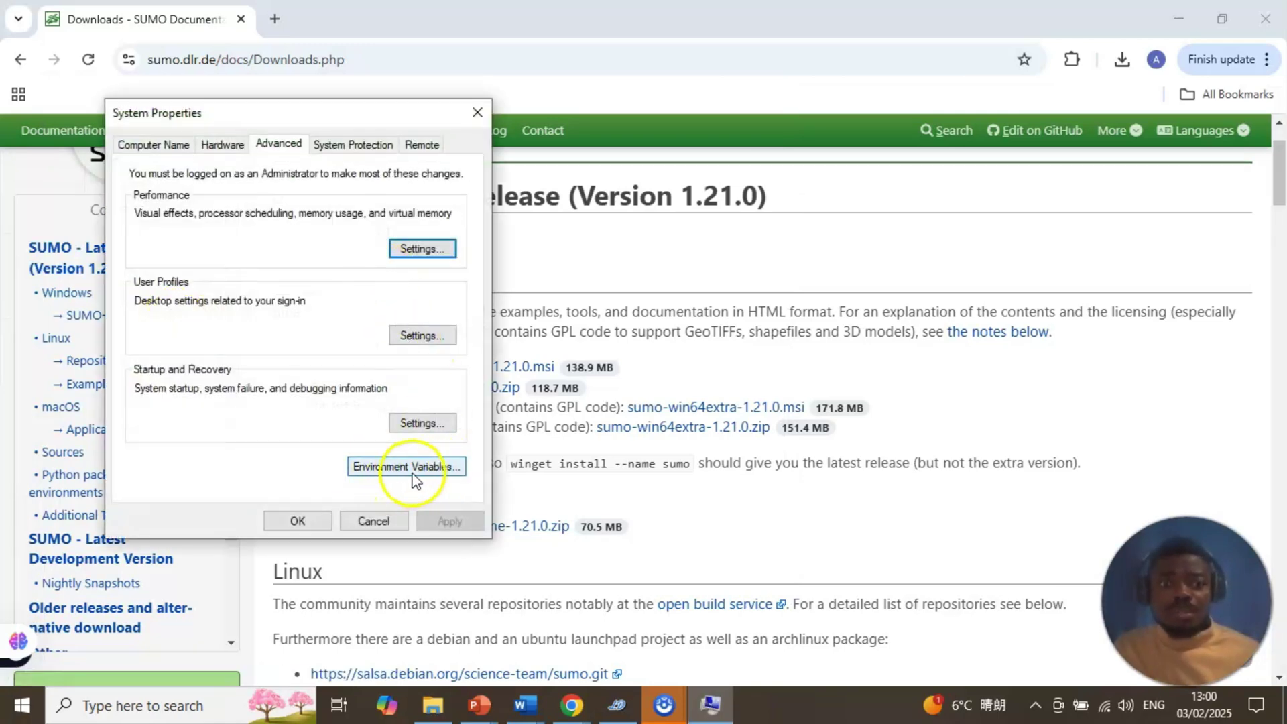
pyautogui.click(431, 469)
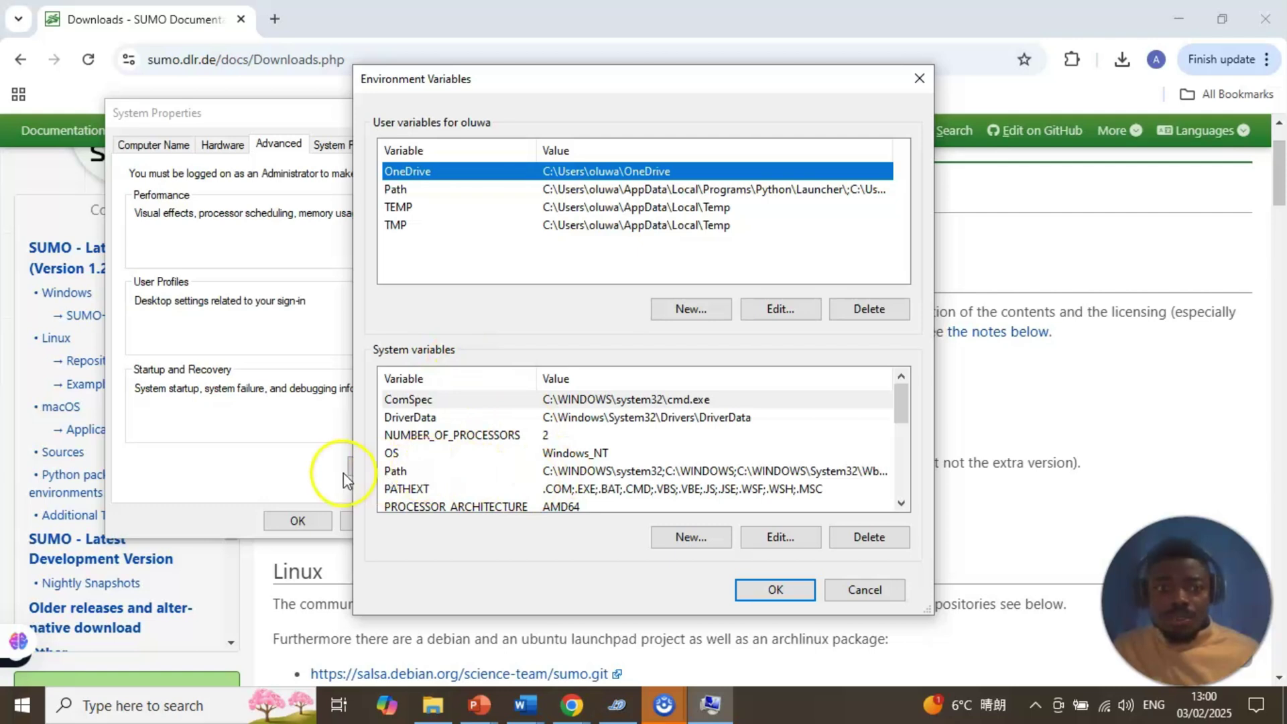
# Open the Path entry under System variables for editing to view its list of folders.
pyautogui.click(397, 475)
pyautogui.click(397, 474)
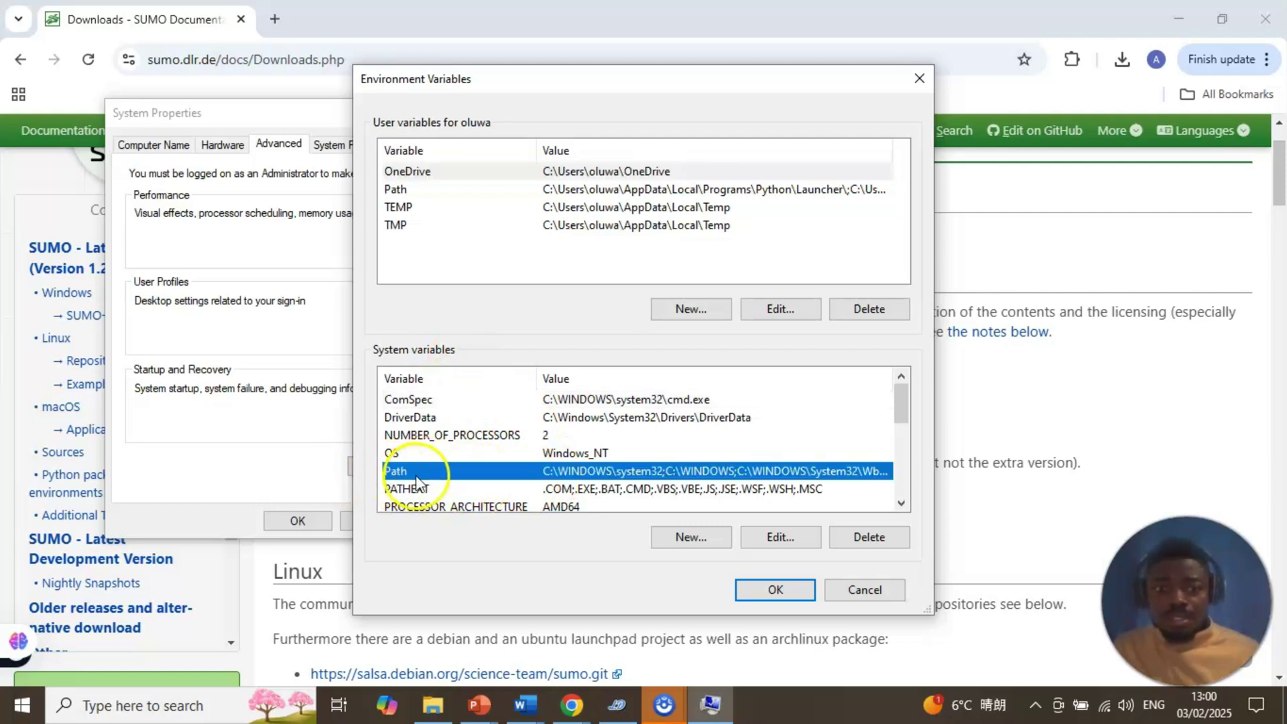
pyautogui.doubleClick(625, 474)
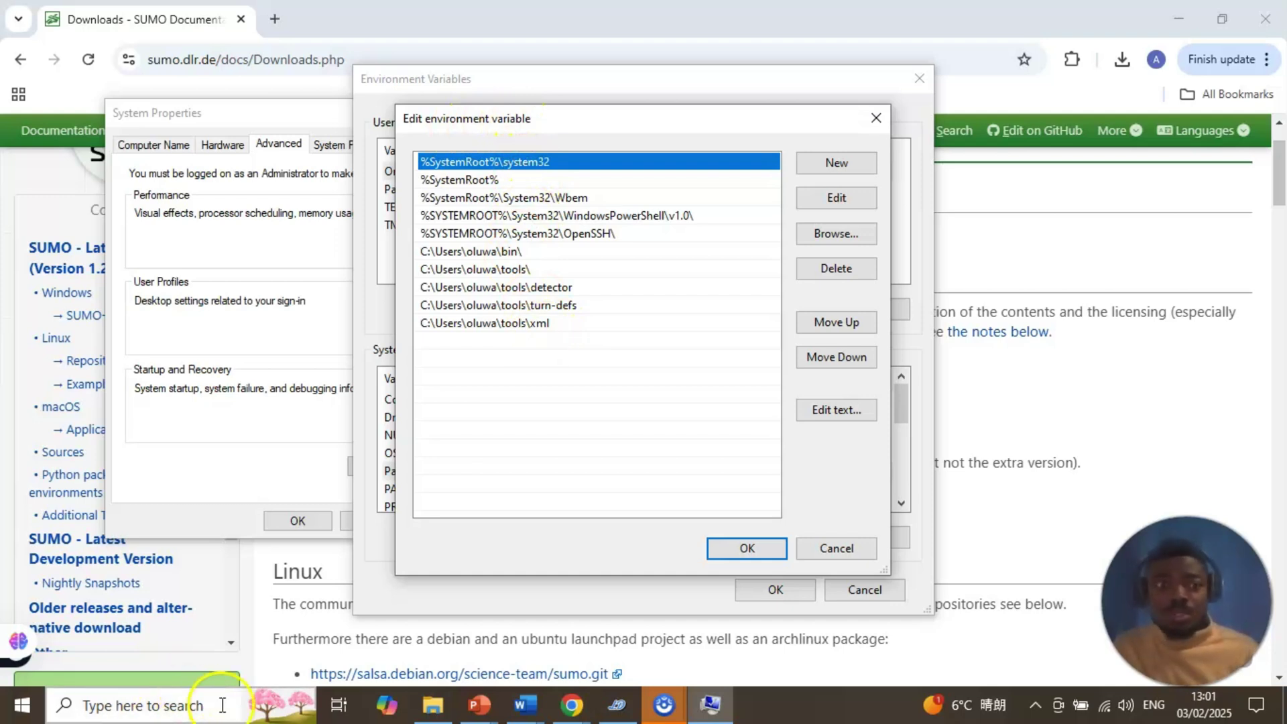
# Search Windows for "detector", open the detector folder's file location in tools and open the folder.
pyautogui.click(175, 716)
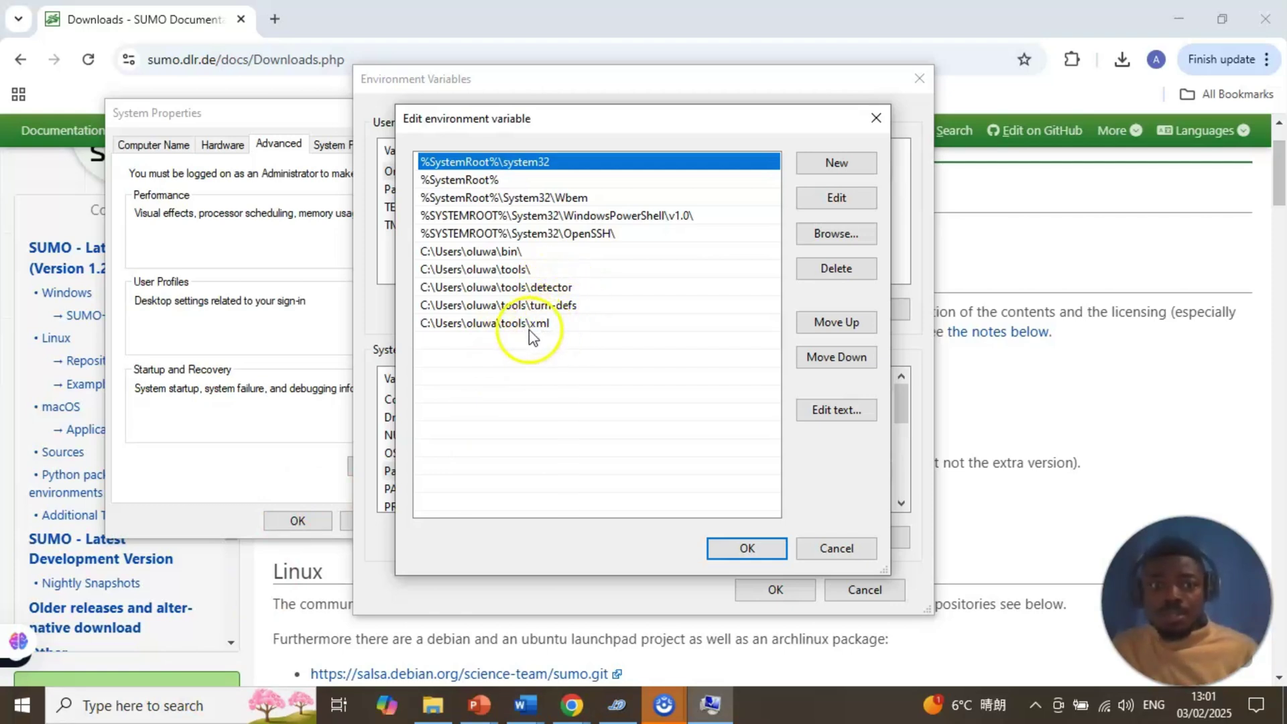
pyautogui.click(152, 710)
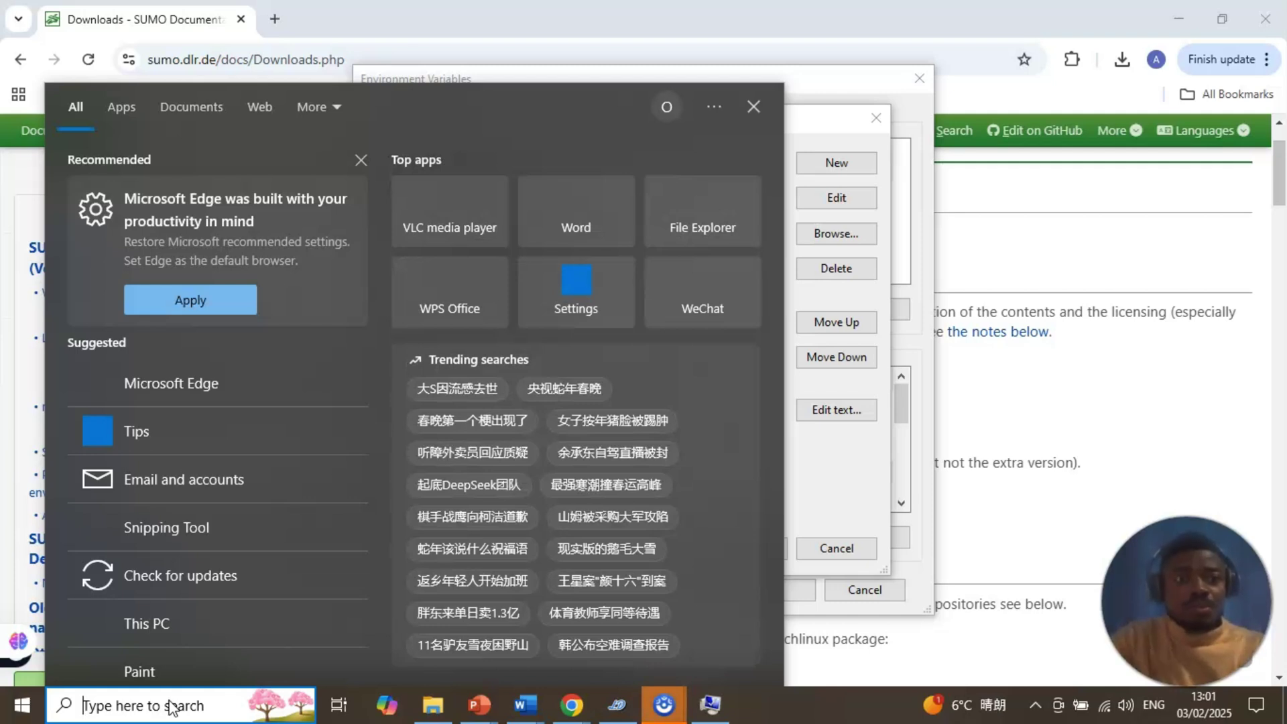
pyautogui.write('detector')
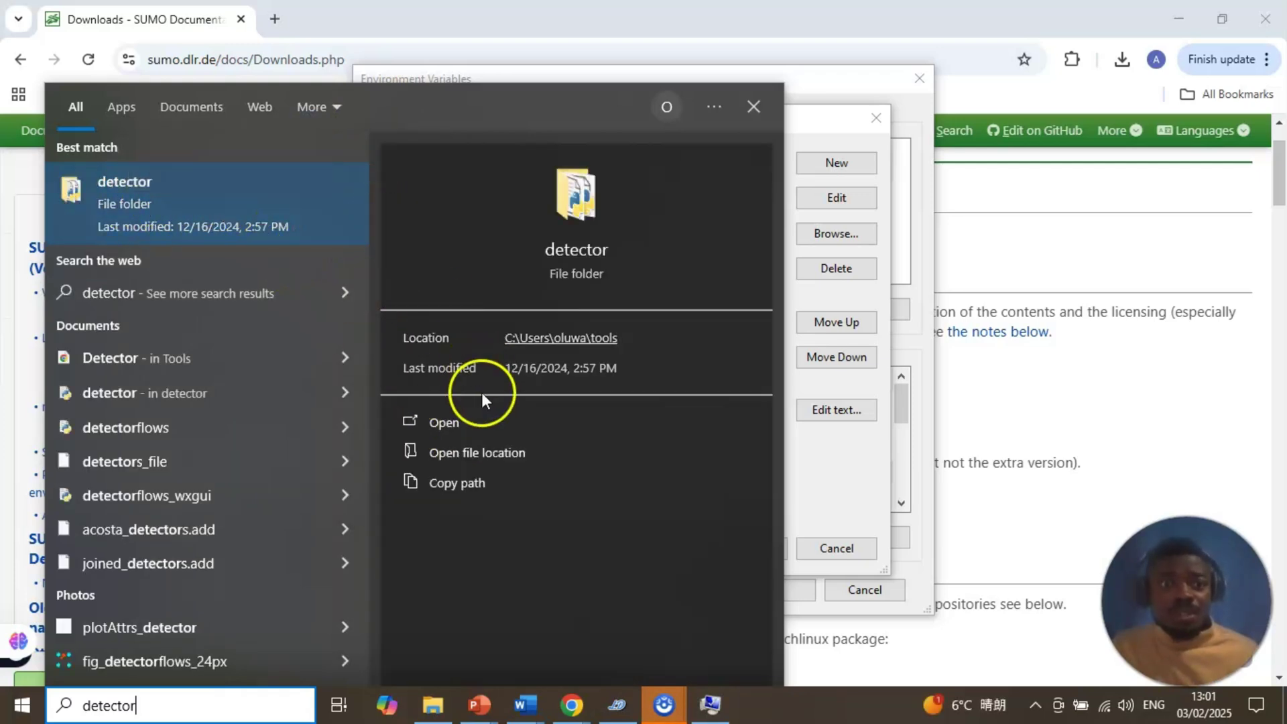
pyautogui.click(469, 445)
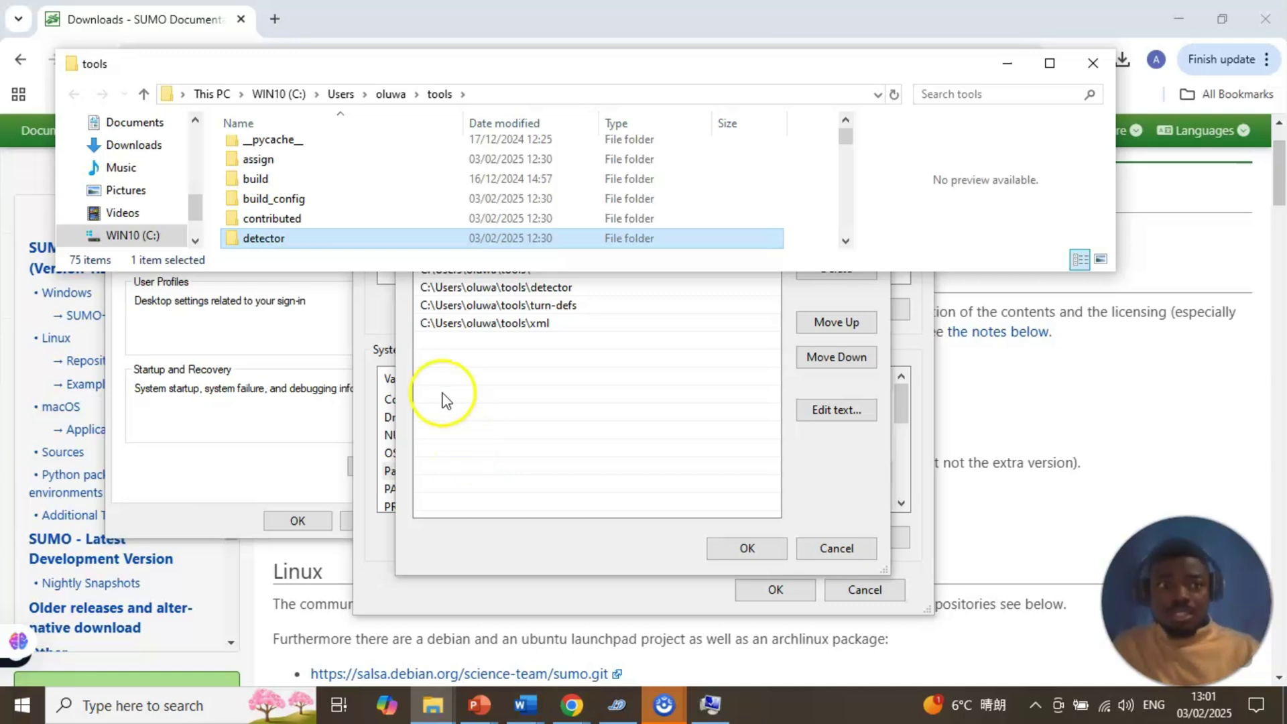
pyautogui.click(364, 303)
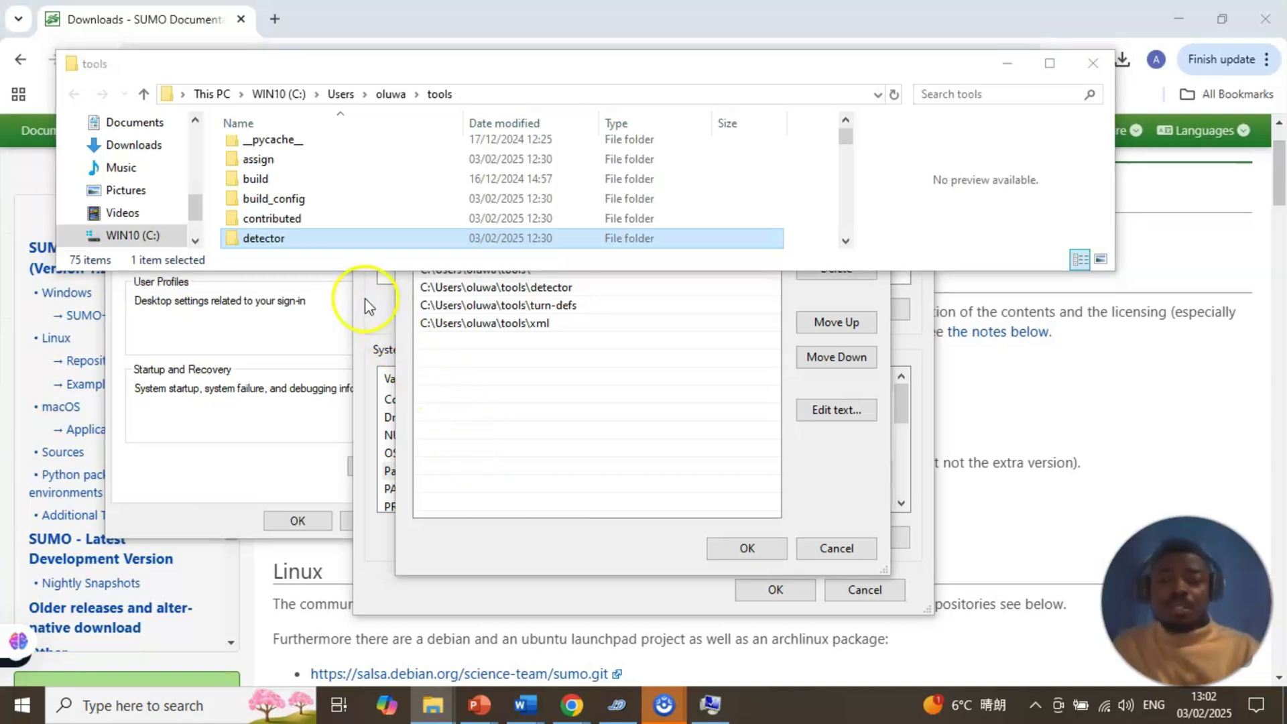
pyautogui.click(299, 247)
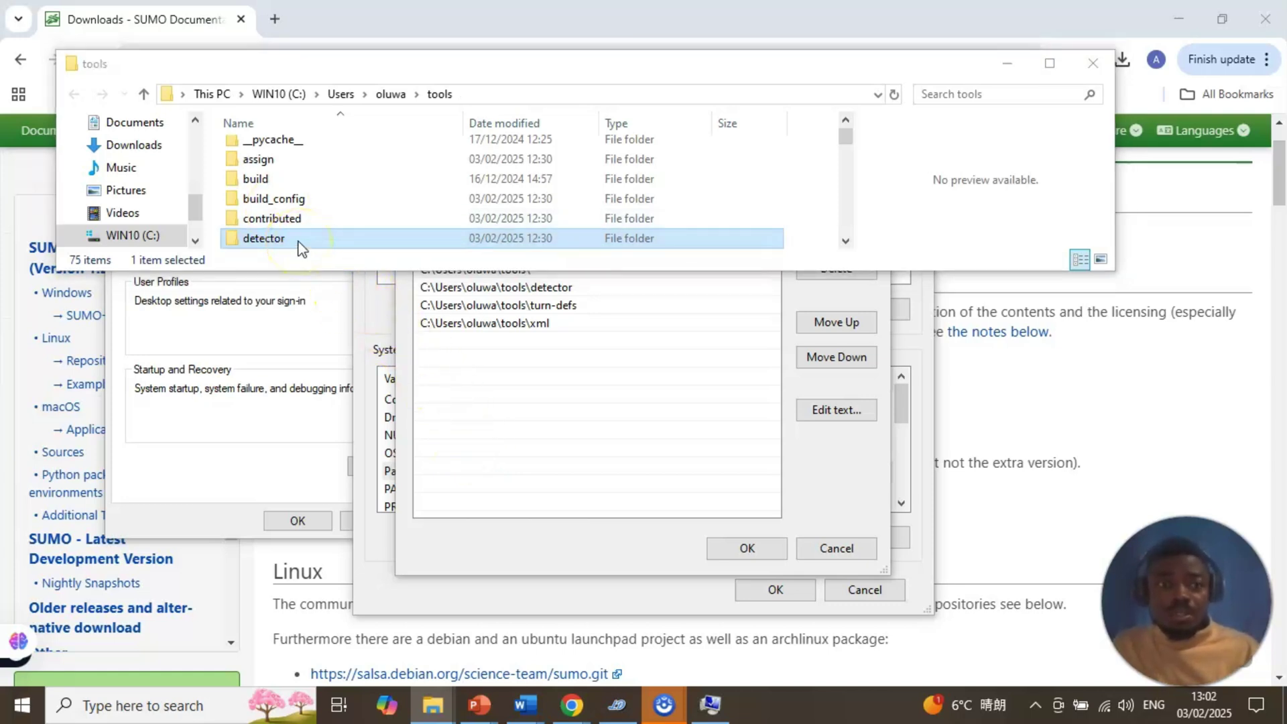
pyautogui.doubleClick(299, 247)
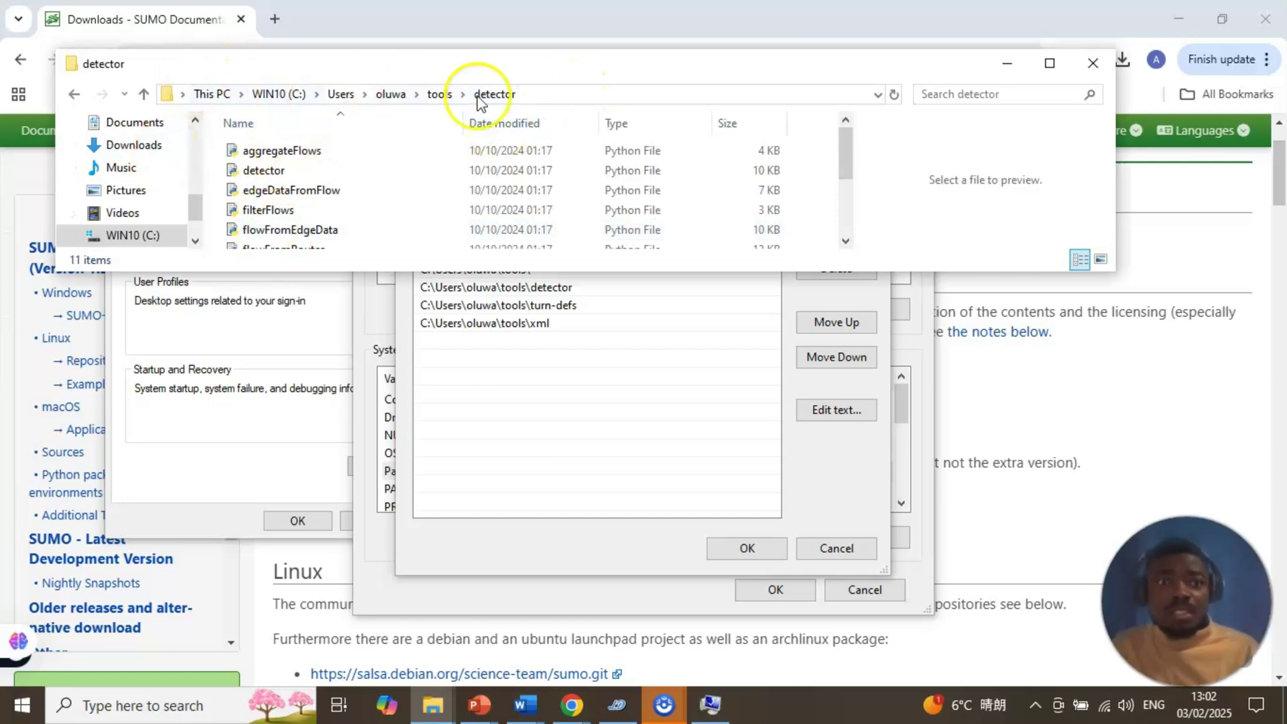
# Select the detector folder's full path for copying and compare it with the folder entries in the system Path list.
pyautogui.click(571, 97)
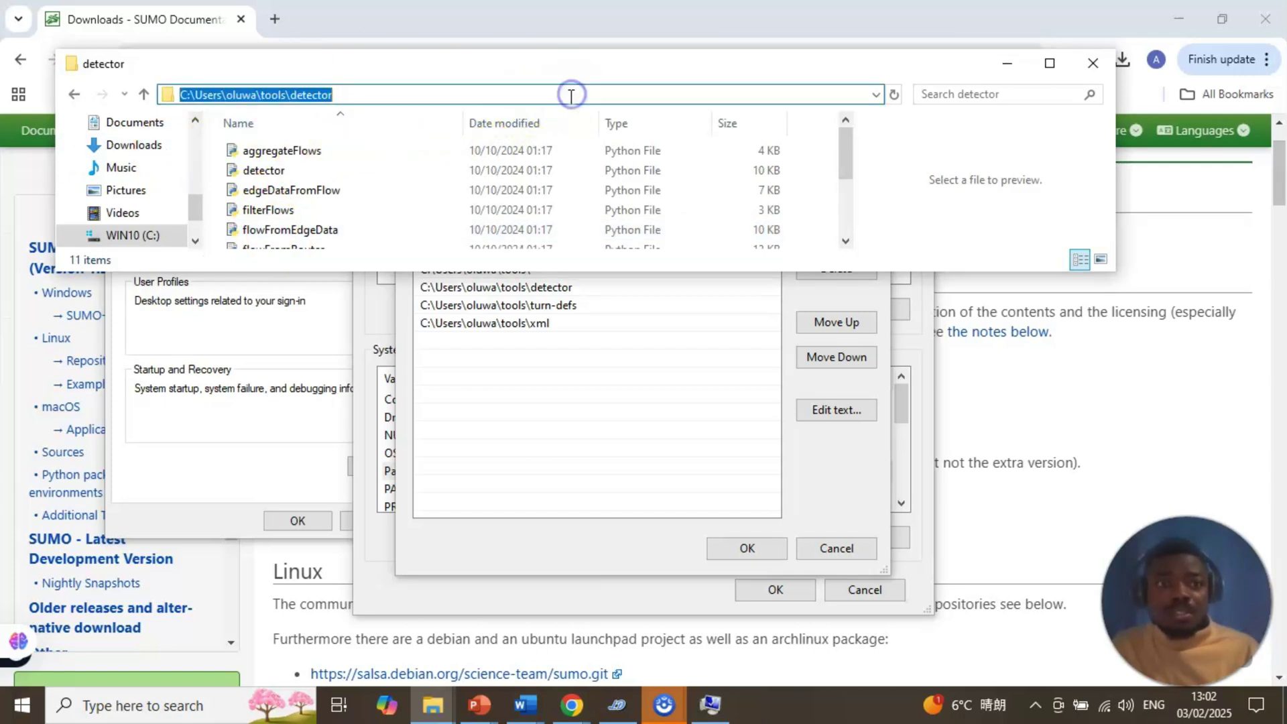
pyautogui.rightClick(311, 91)
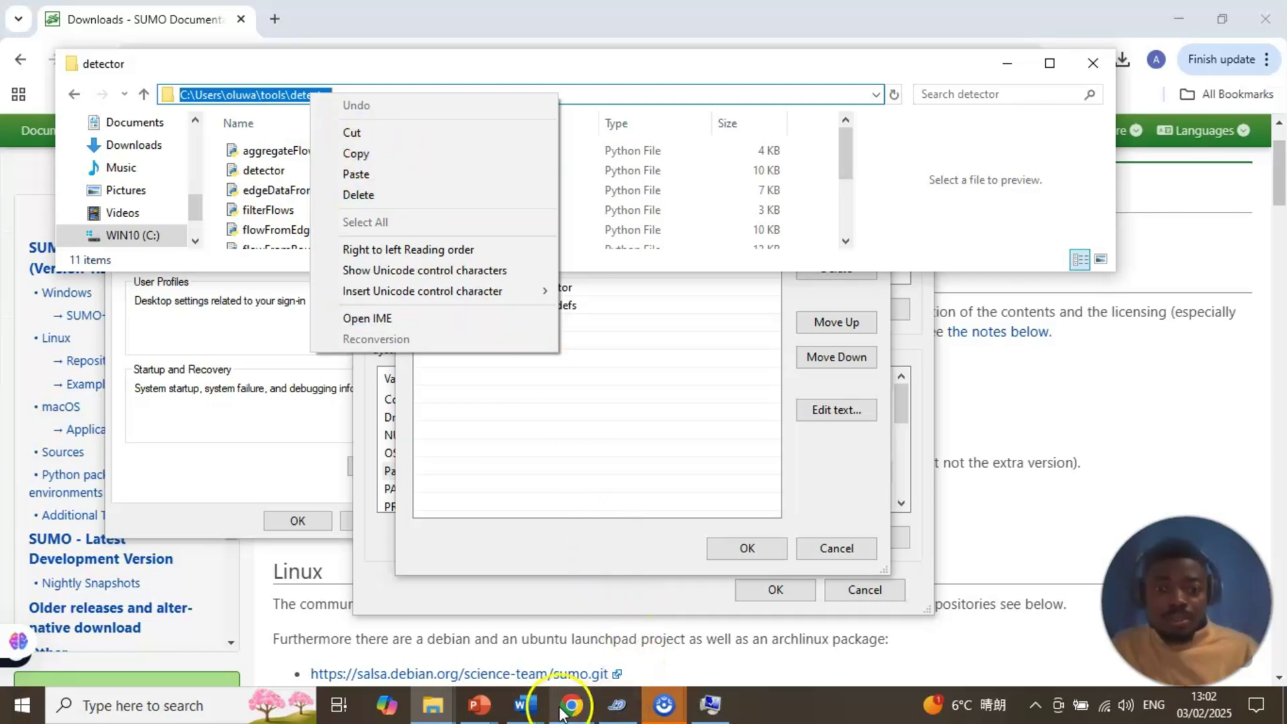
pyautogui.moveTo(561, 711)
pyautogui.moveTo(716, 718)
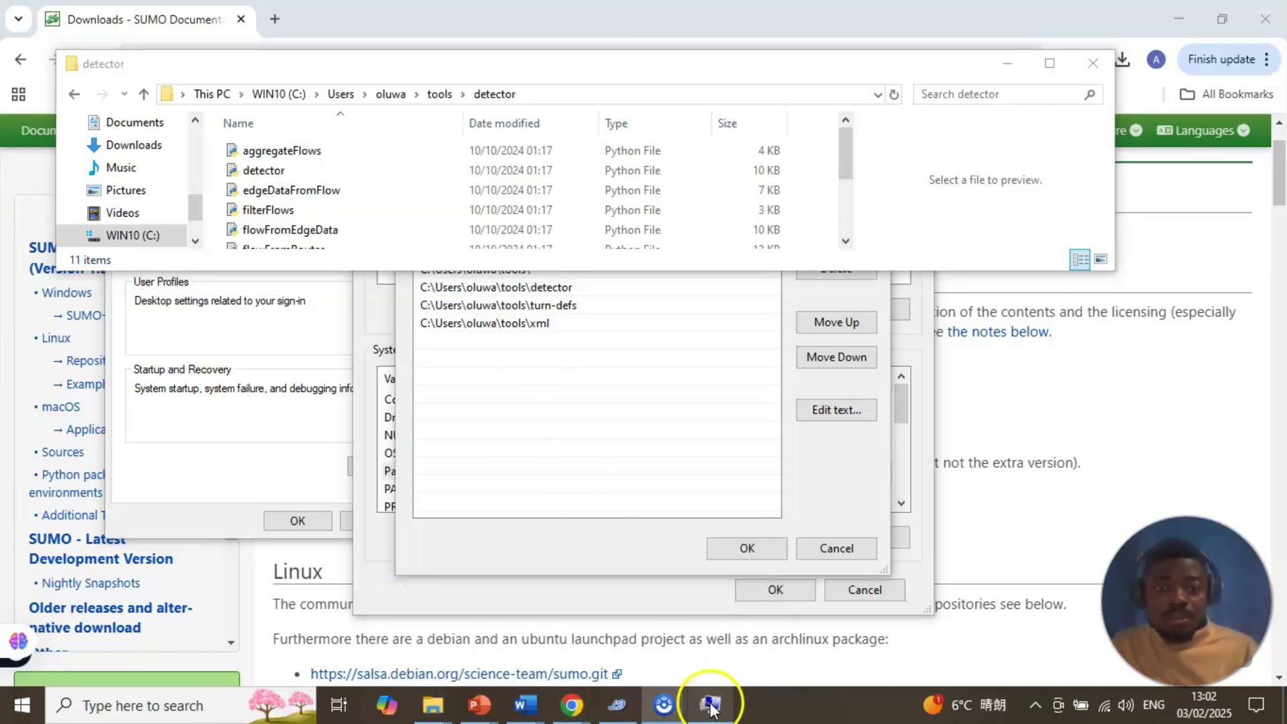
pyautogui.click(828, 480)
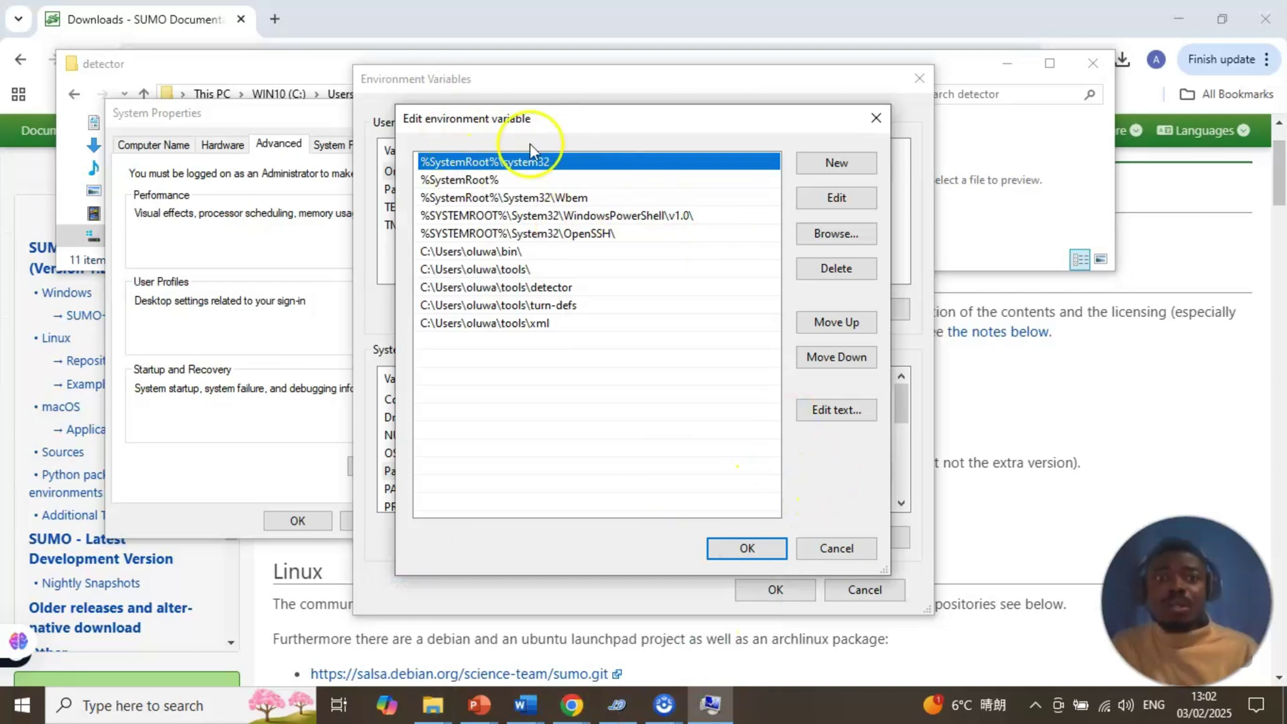
pyautogui.click(536, 369)
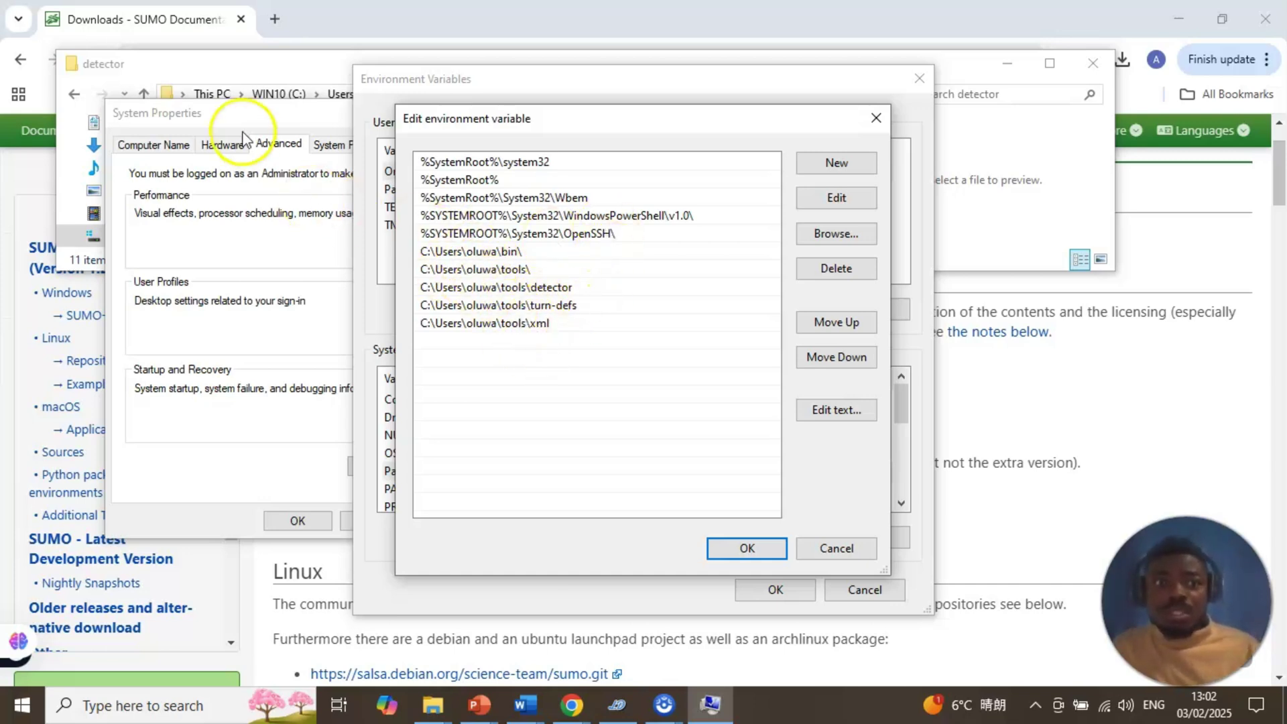
pyautogui.click(308, 63)
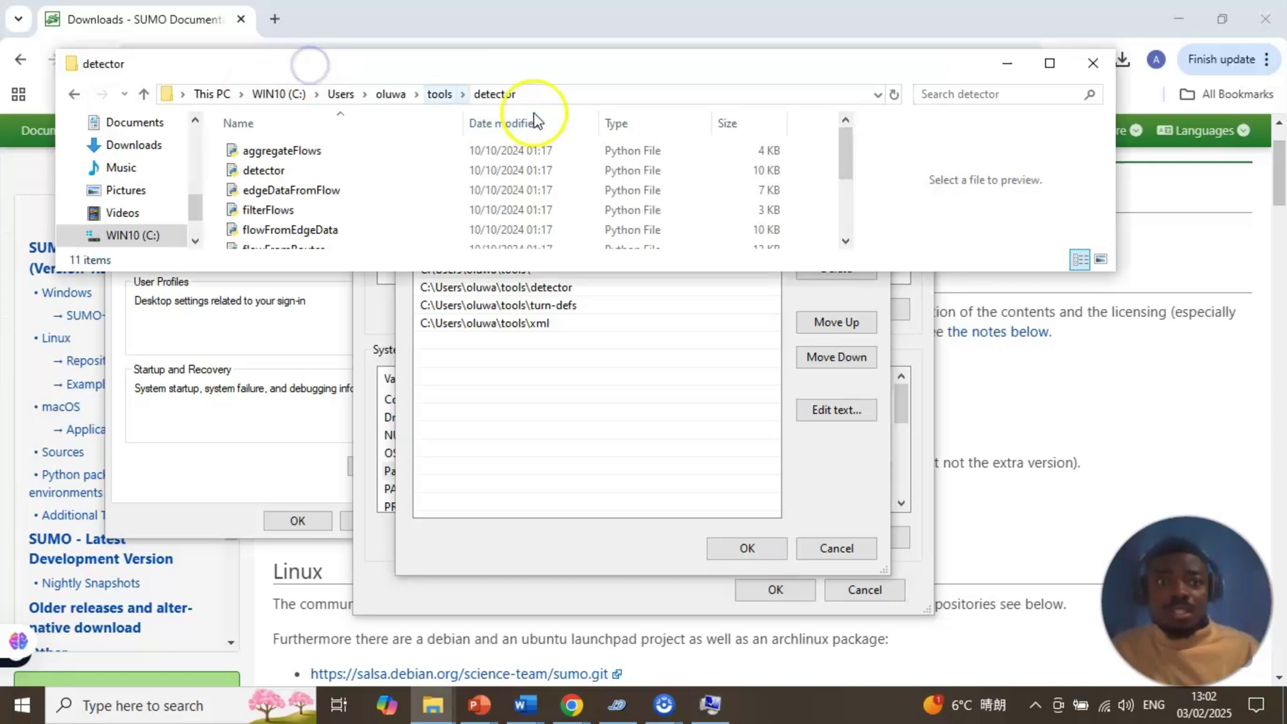
pyautogui.click(572, 94)
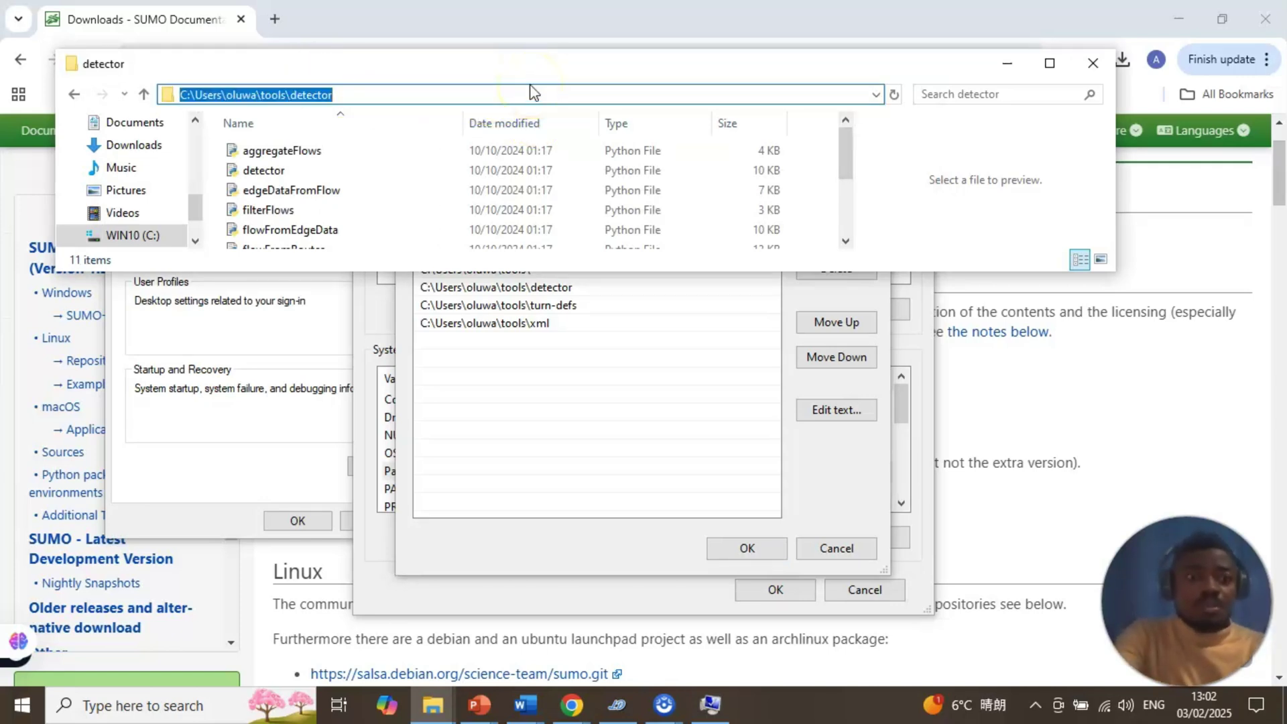
pyautogui.click(511, 526)
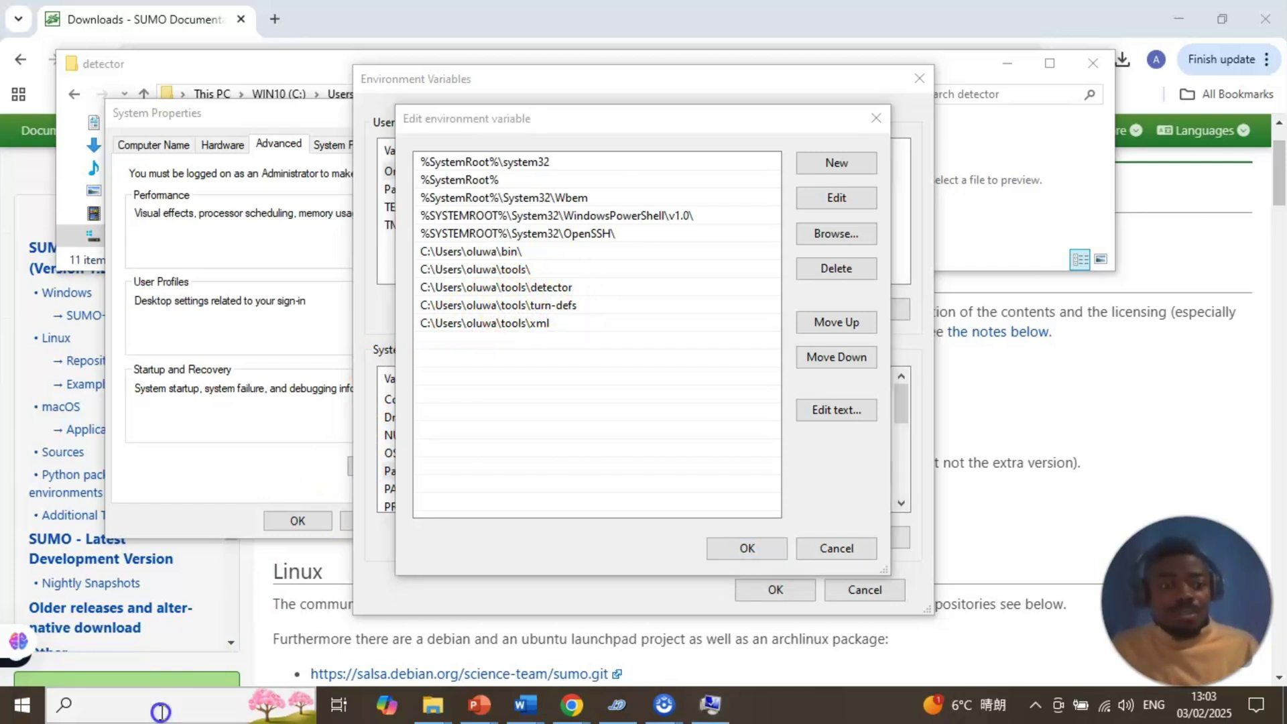
# Search Windows for "turn", open the turn-defs folder from its file location and select its full path, returning to the Path list.
pyautogui.click(162, 710)
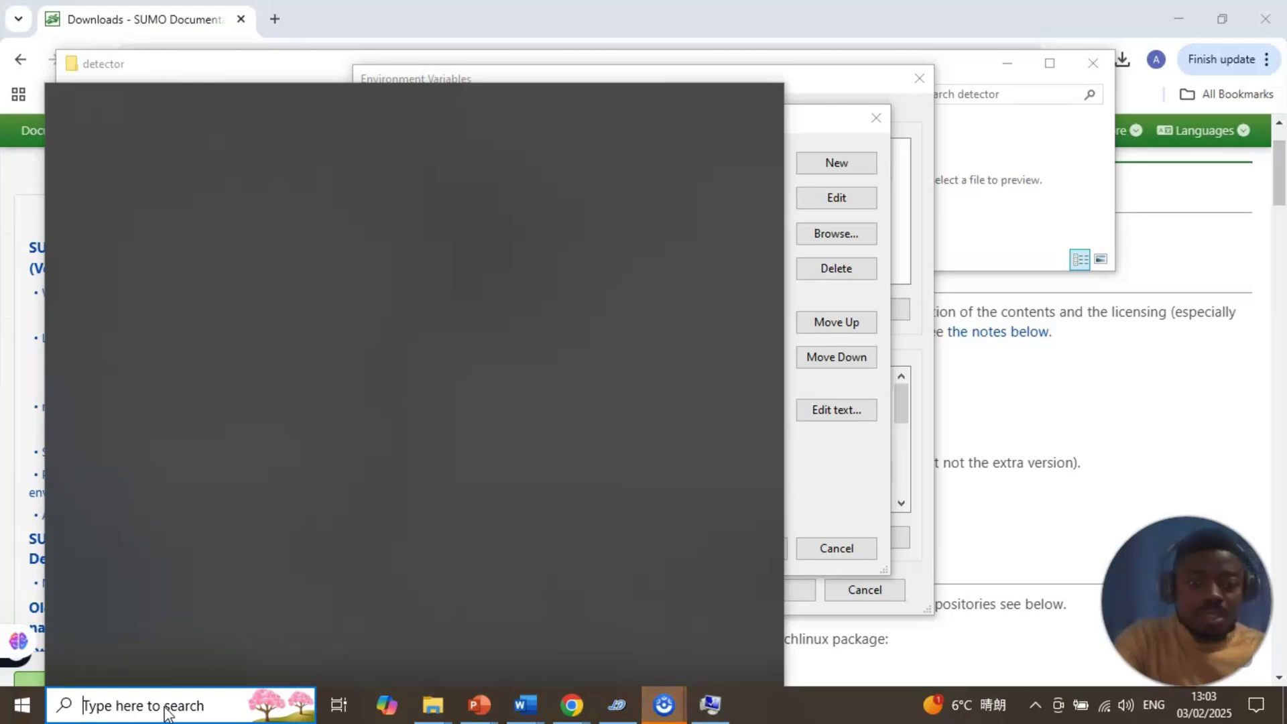
pyautogui.write('tur')
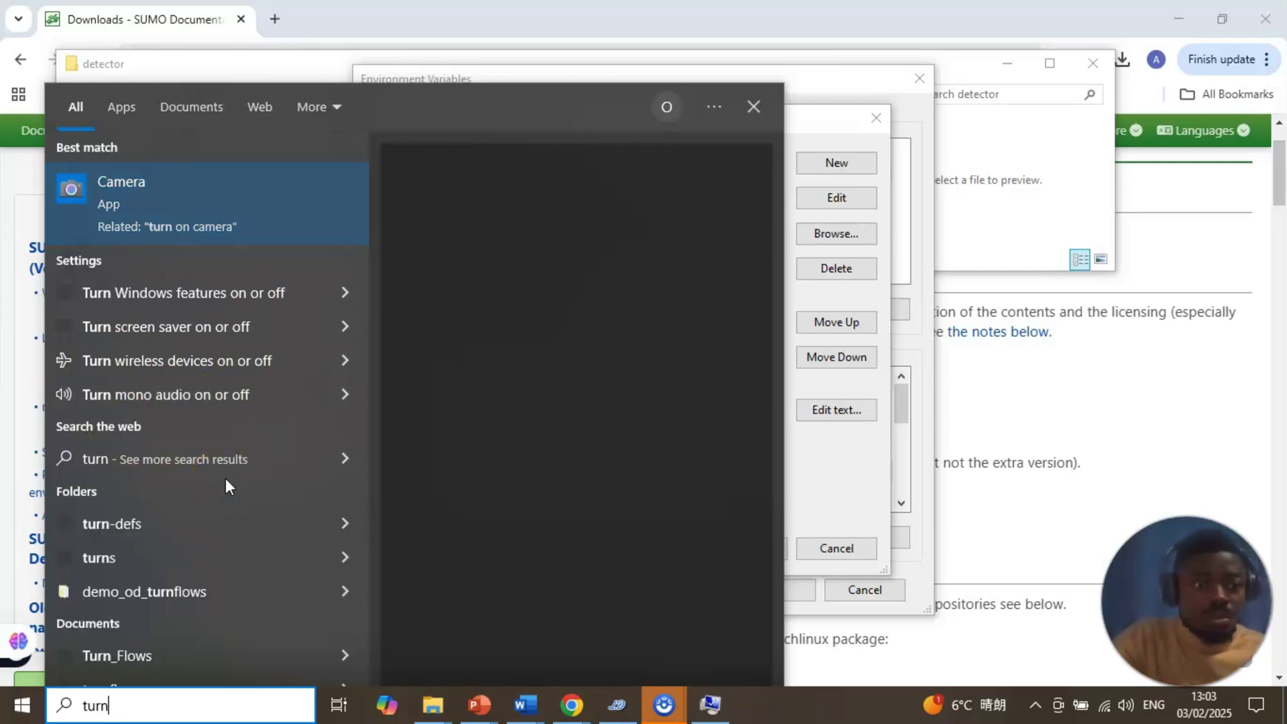
pyautogui.press('BackSpace')
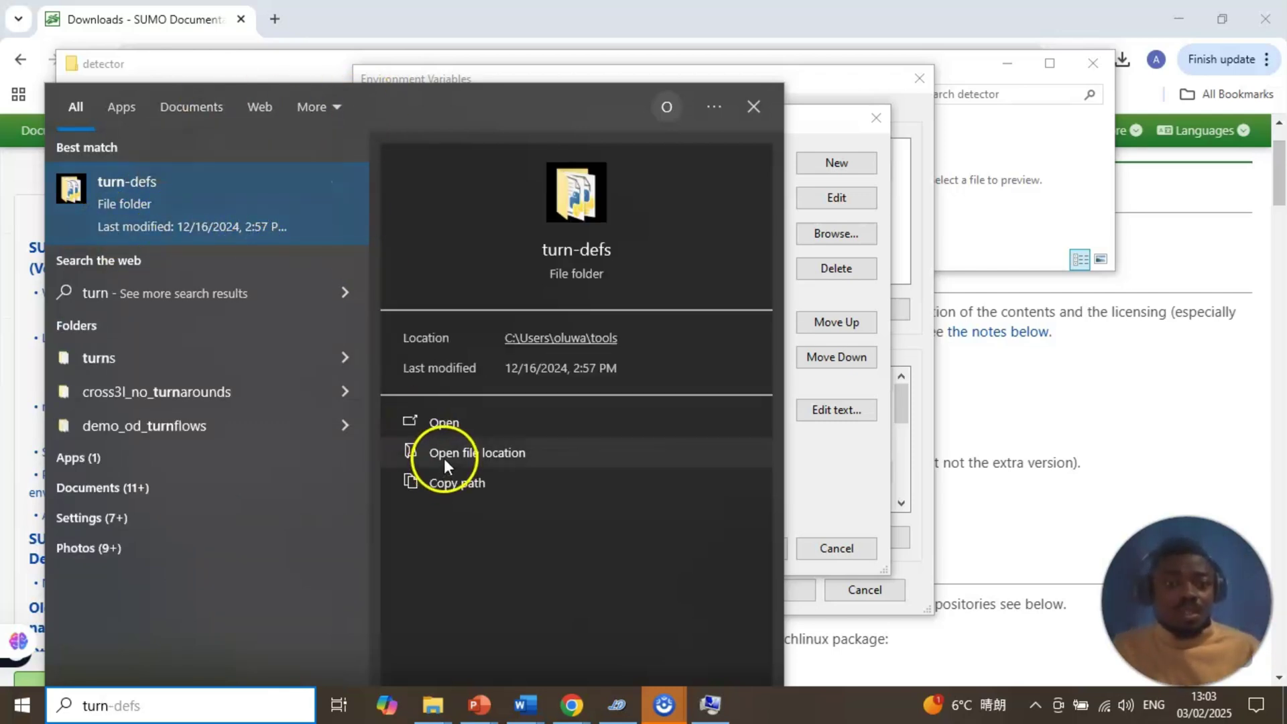
pyautogui.click(511, 449)
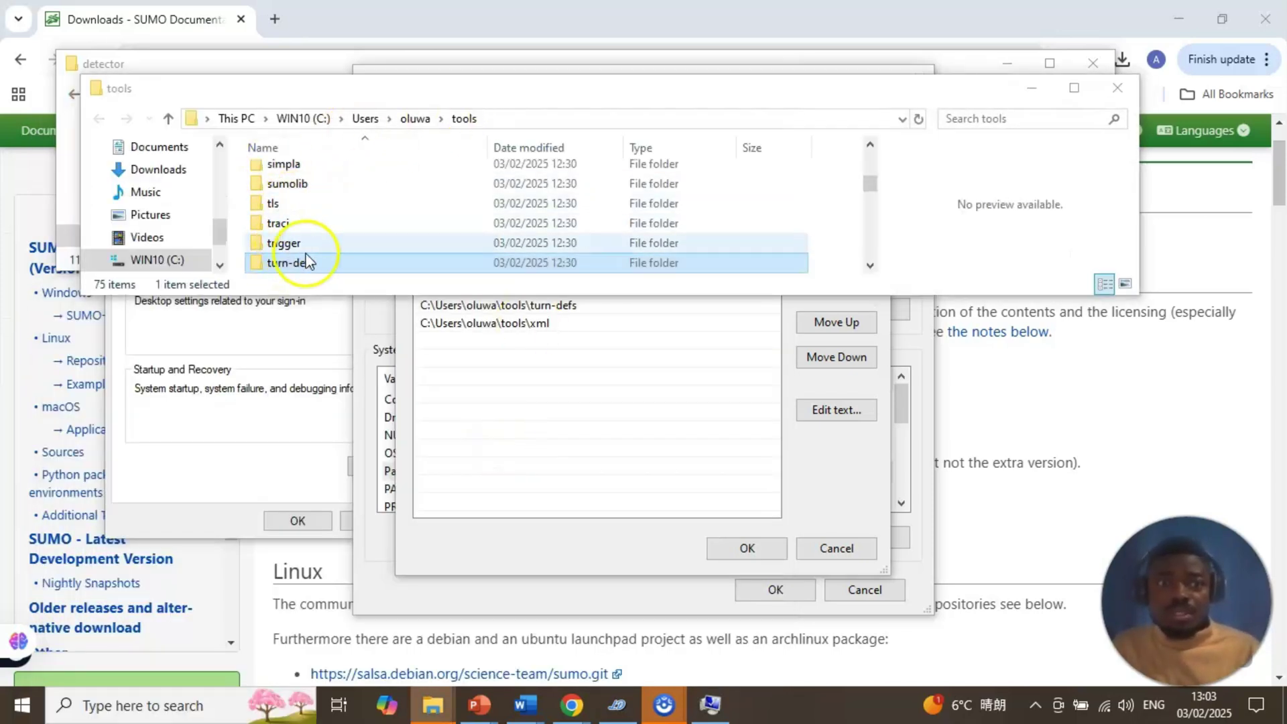
pyautogui.click(303, 262)
pyautogui.doubleClick(303, 263)
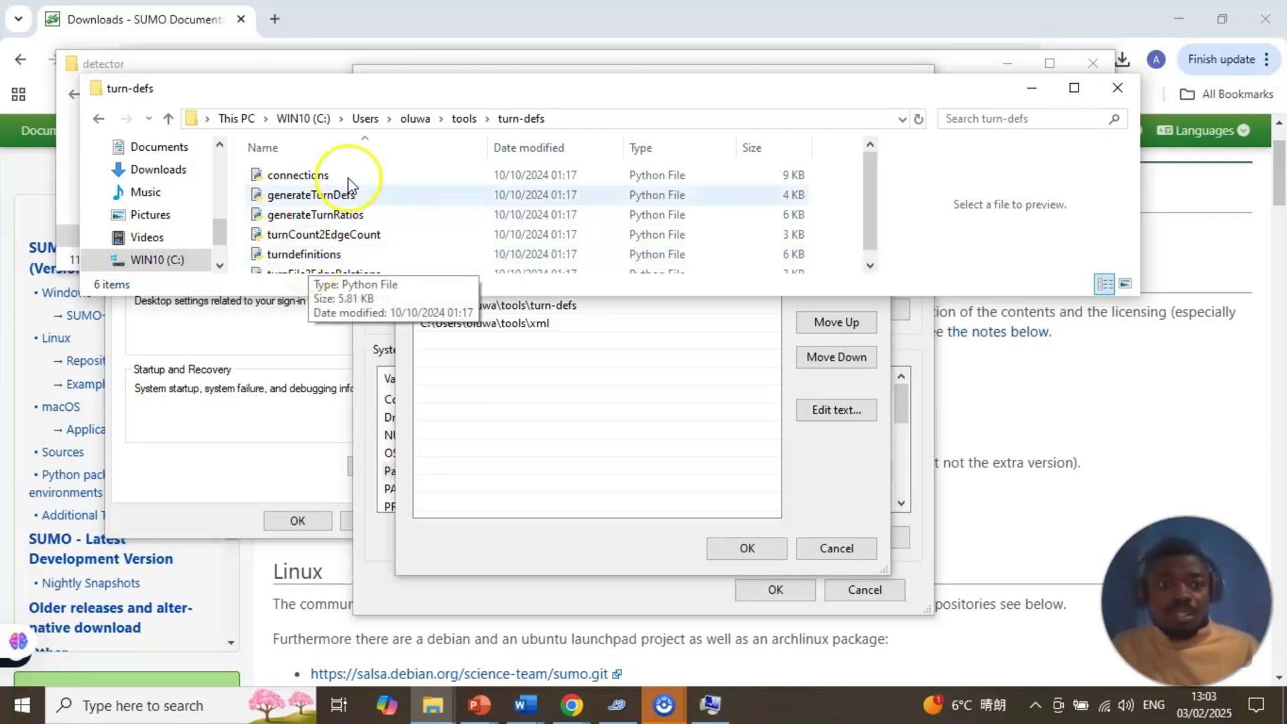
pyautogui.click(608, 118)
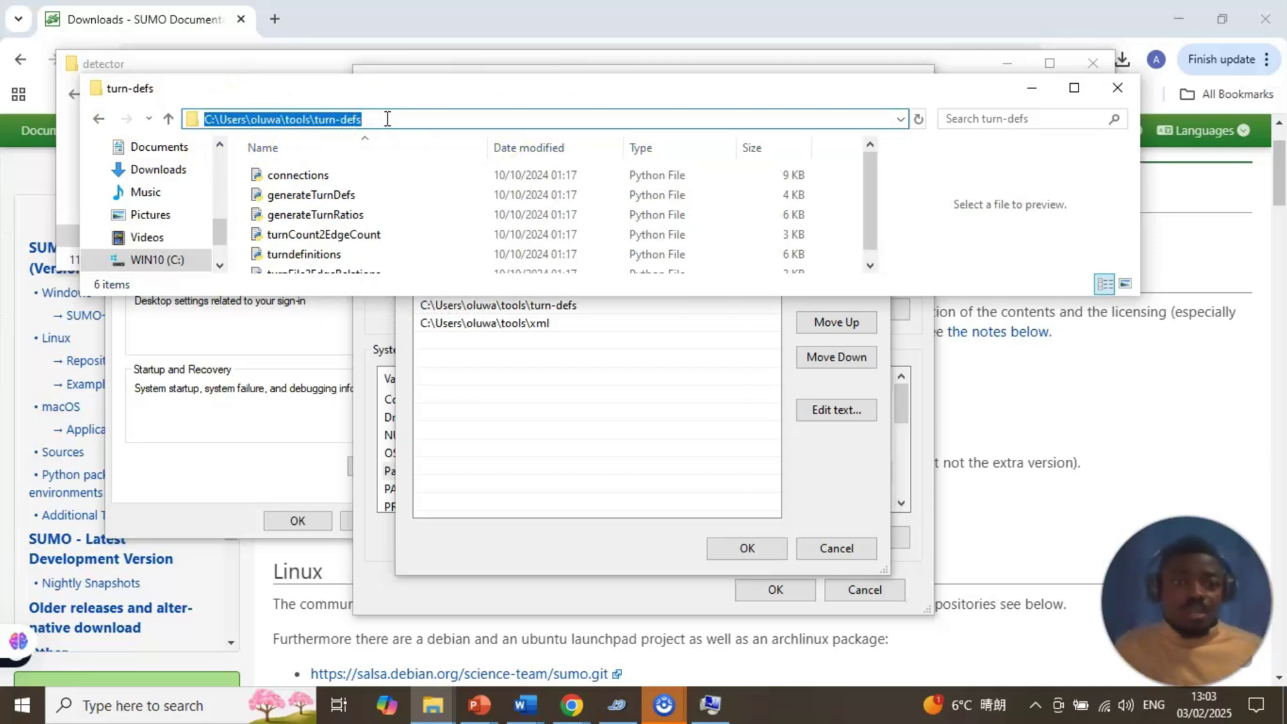
pyautogui.click(566, 556)
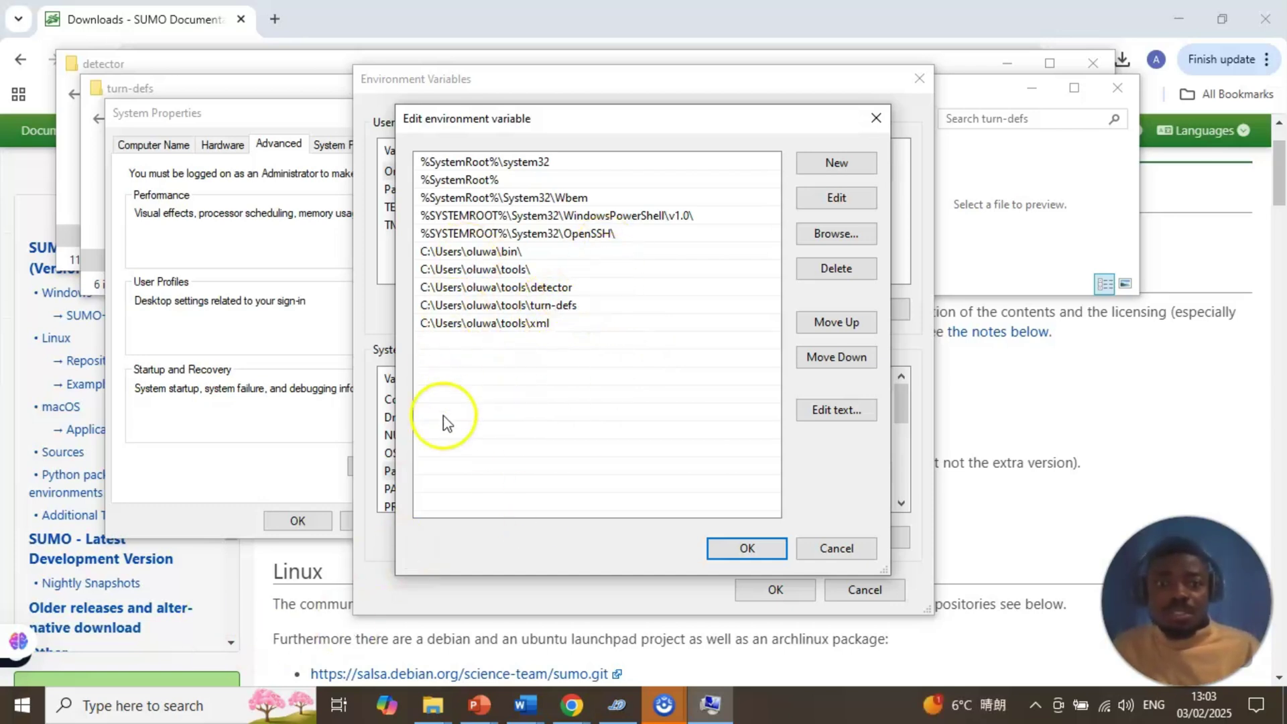
# Search Windows for "xml", open the xml folder's file location in tools and open the folder.
pyautogui.click(179, 705)
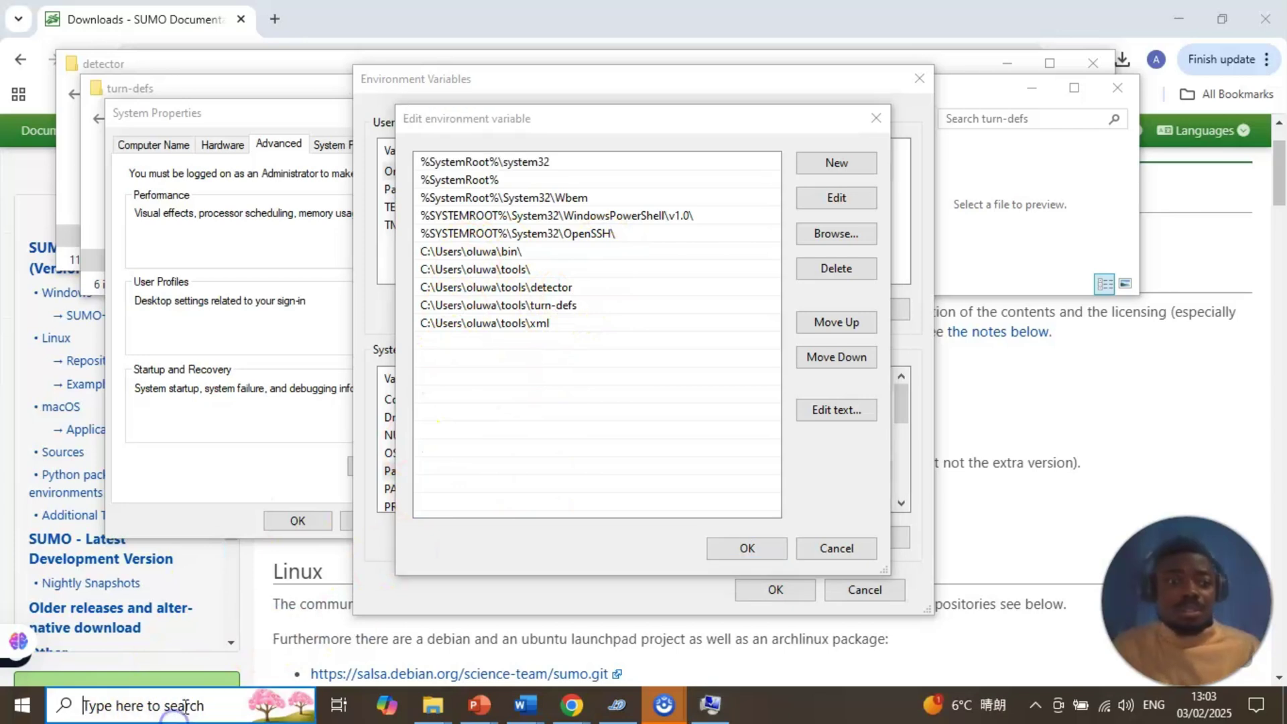
pyautogui.write('xml')
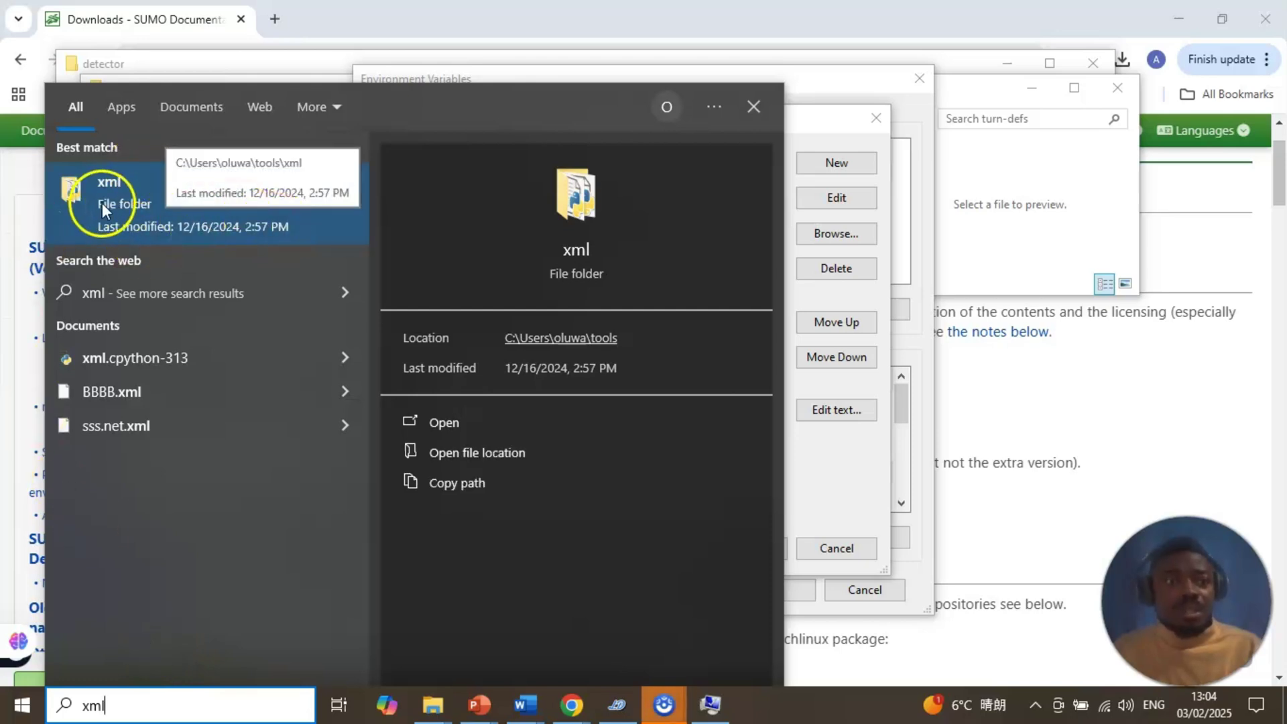
pyautogui.click(476, 455)
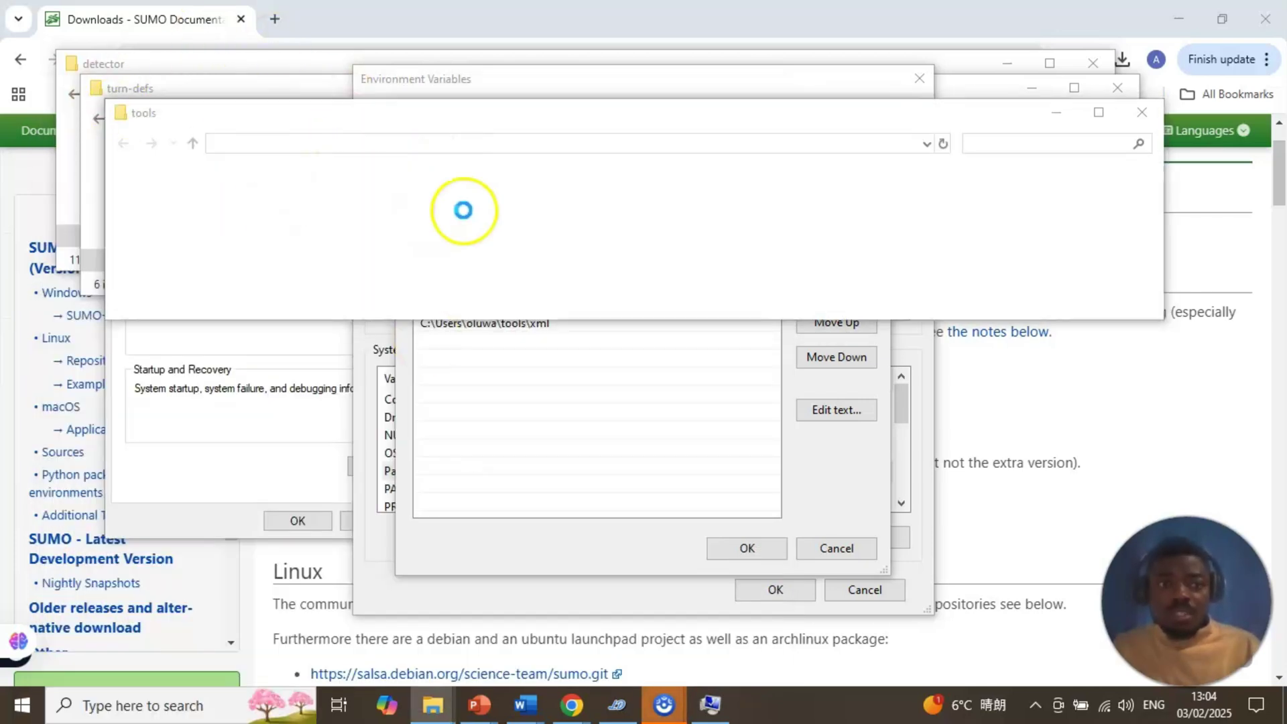
pyautogui.doubleClick(302, 287)
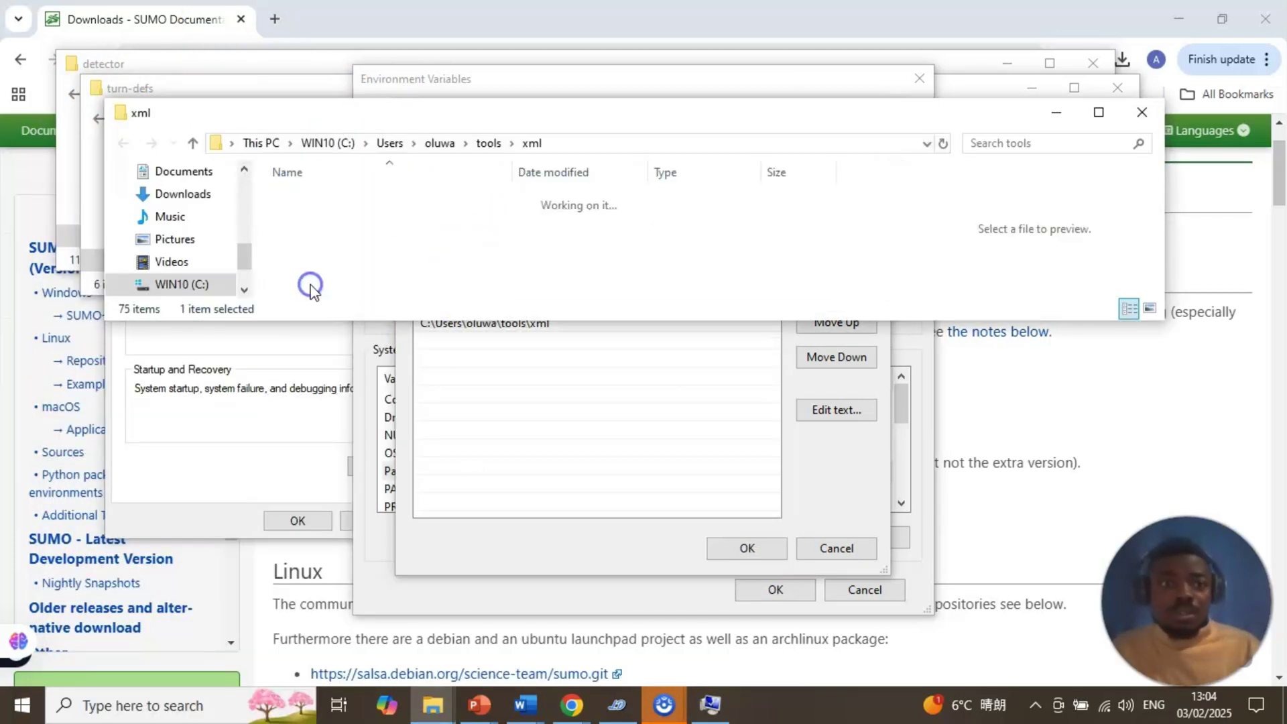
# Copy the xml folder's full path and return to the Path list to check its matching entry.
pyautogui.click(593, 143)
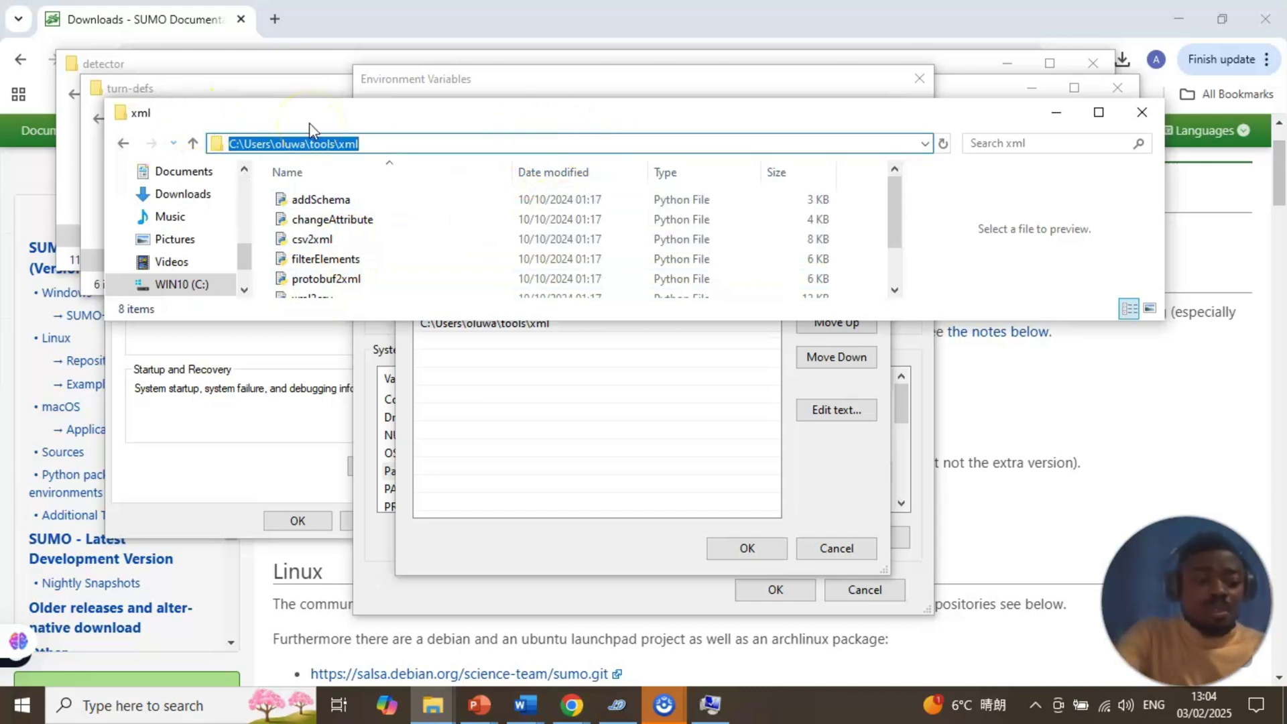
pyautogui.rightClick(328, 142)
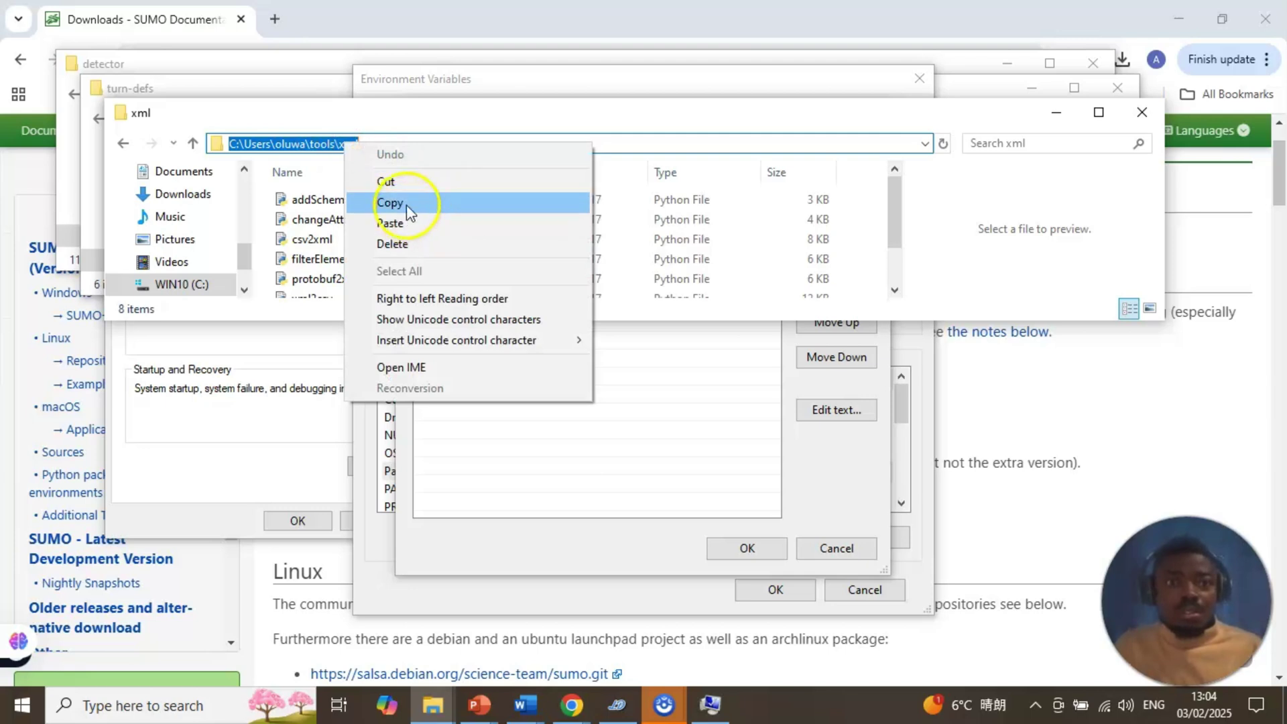
pyautogui.click(406, 204)
pyautogui.click(473, 547)
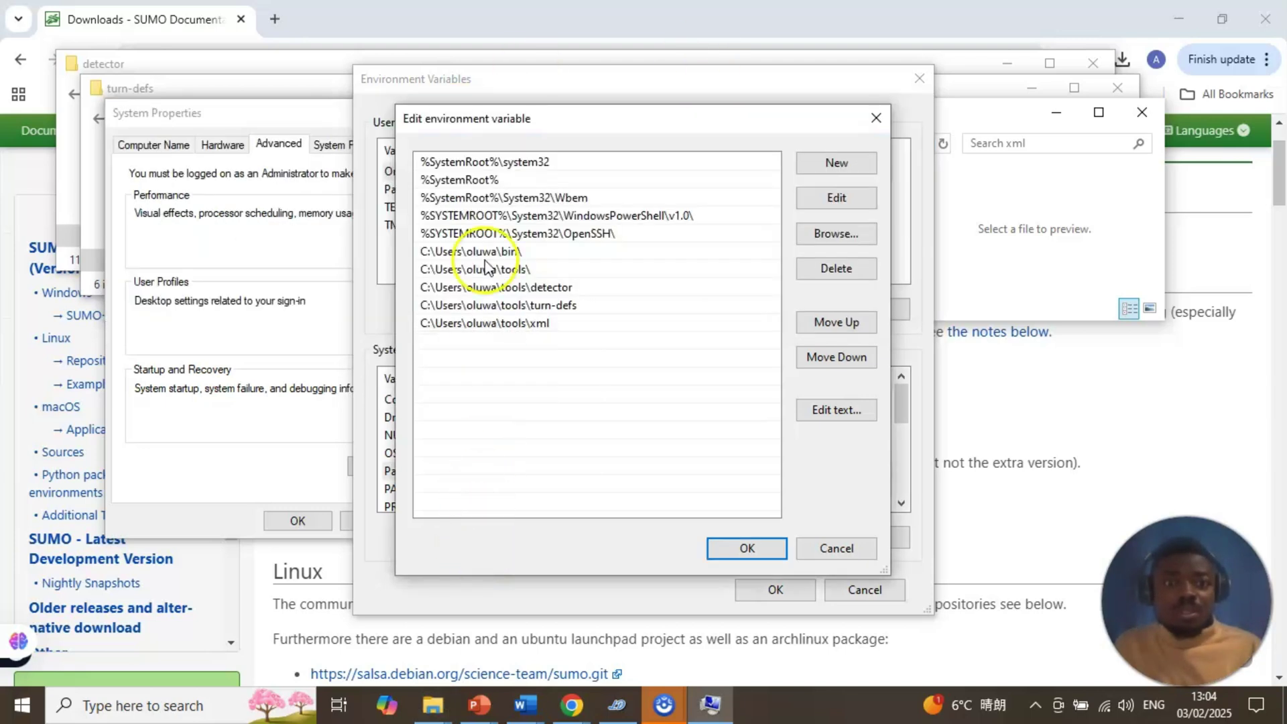
pyautogui.click(503, 367)
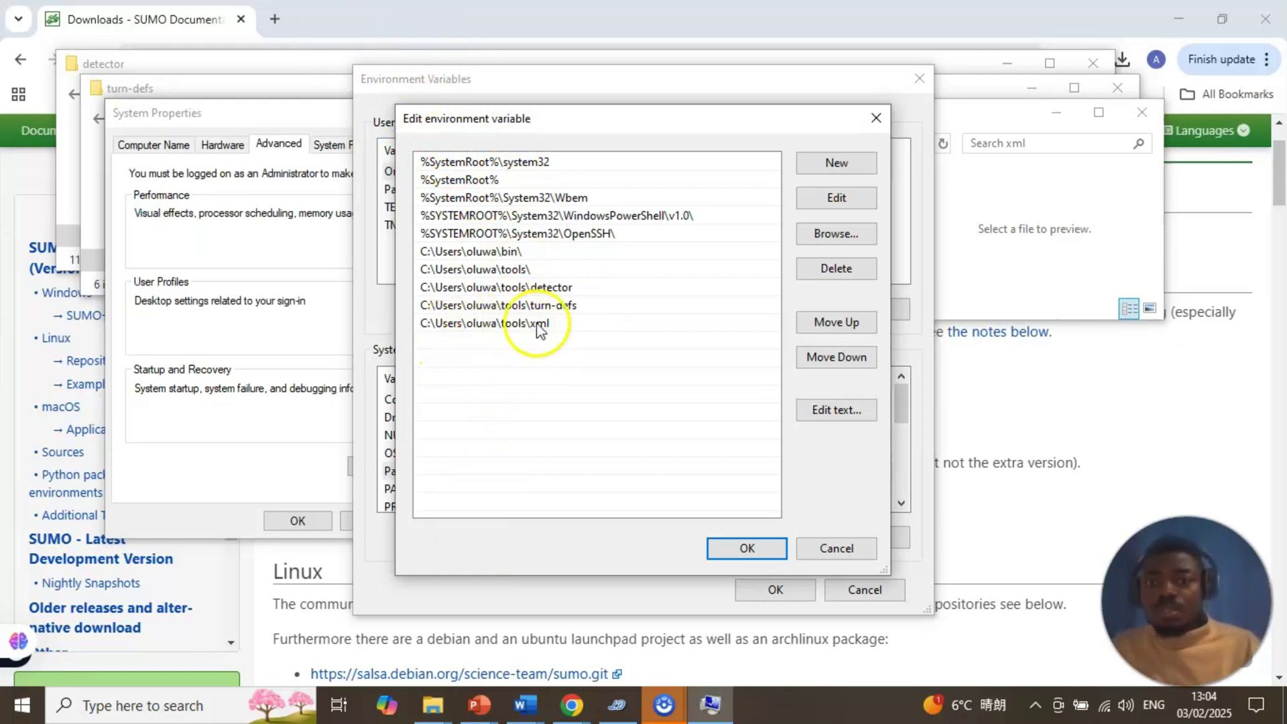
# Confirm the Path list, Environment Variables and System Properties dialogs, and close the xml and turn-defs folder windows.
pyautogui.click(746, 548)
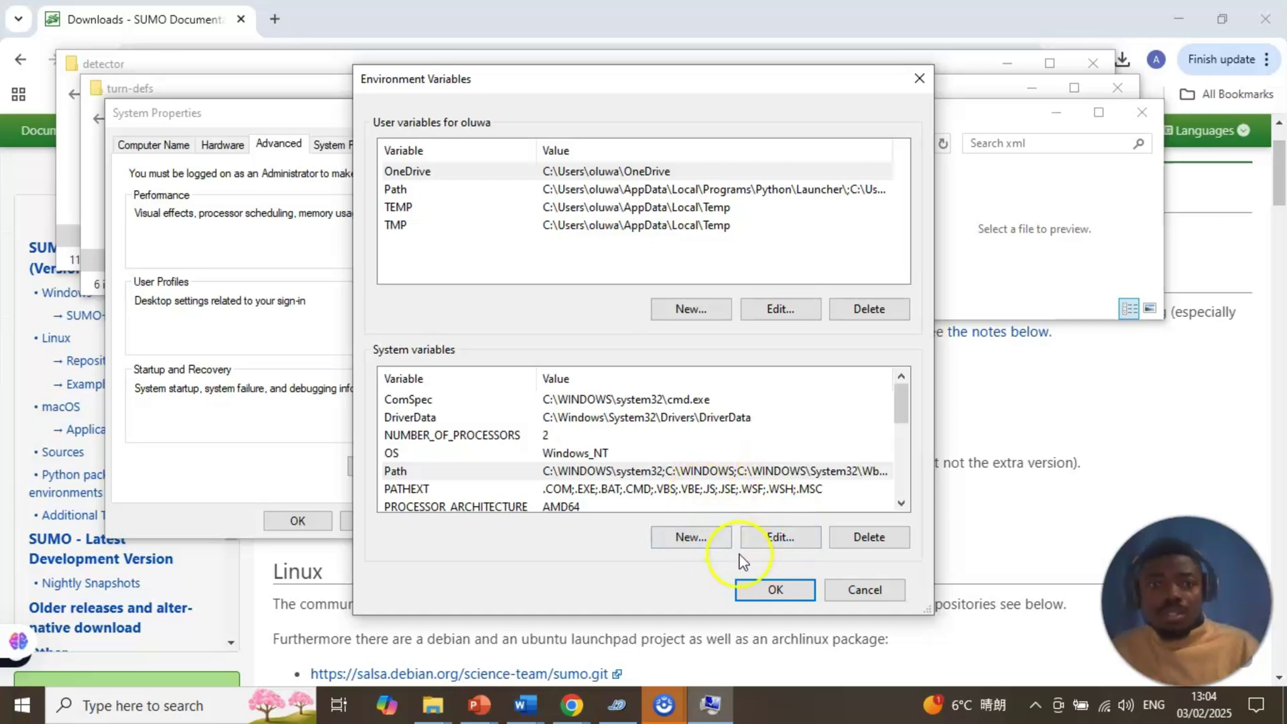
pyautogui.click(754, 592)
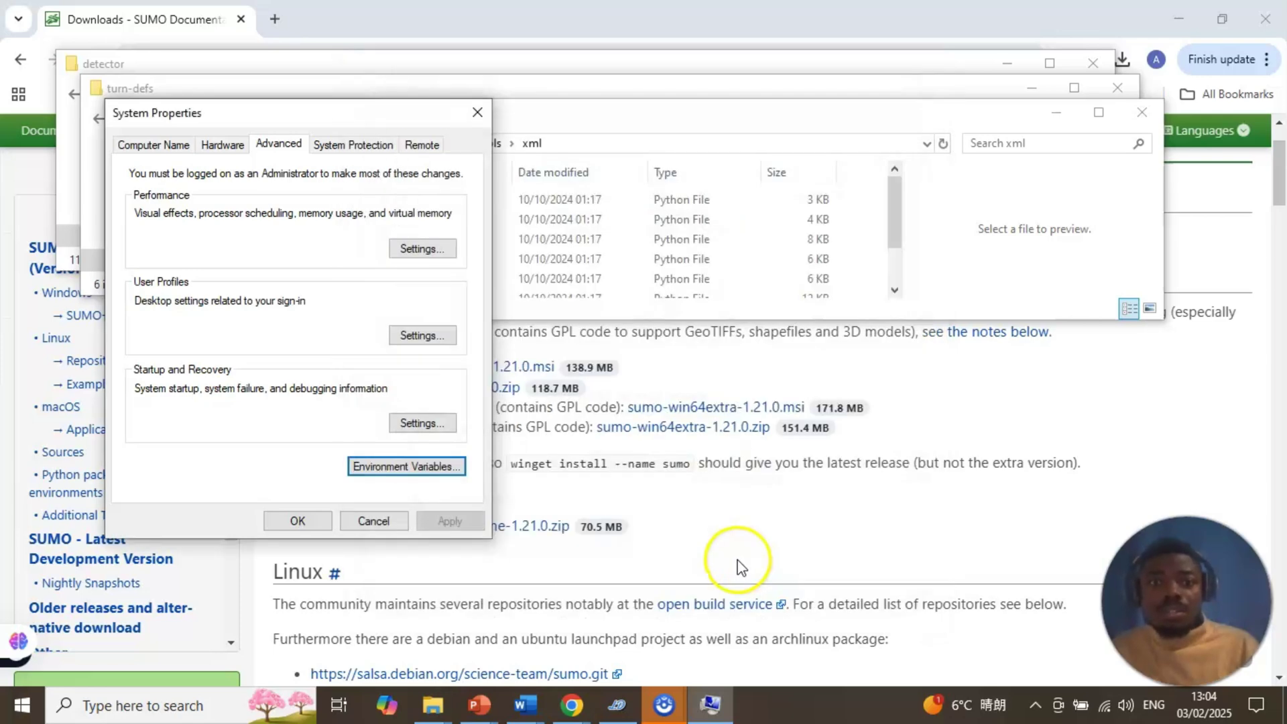
pyautogui.click(298, 521)
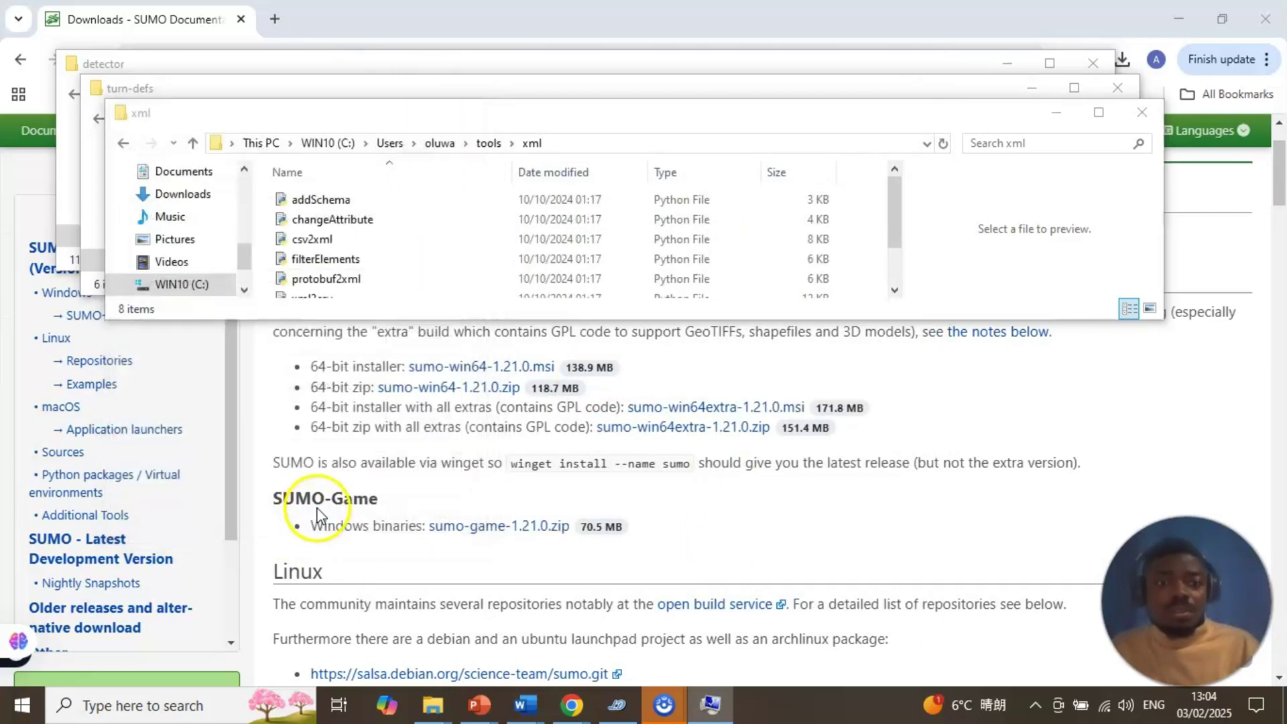
pyautogui.click(1141, 112)
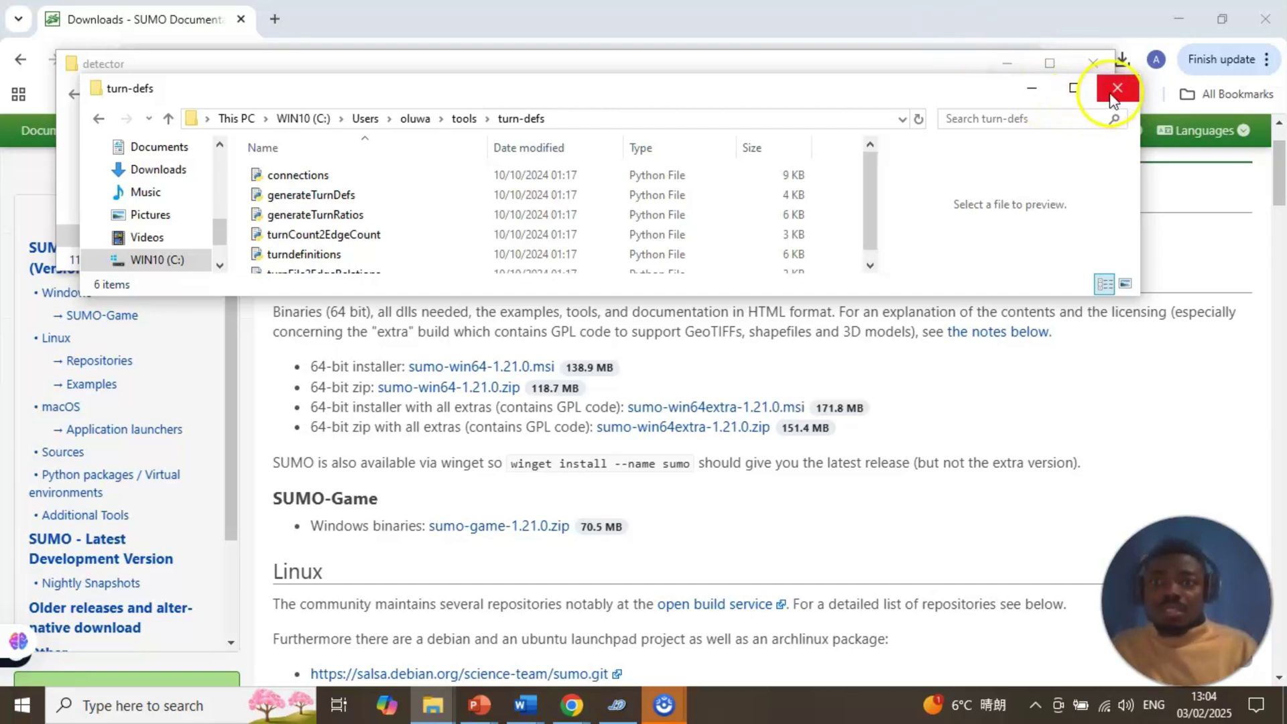
pyautogui.click(1117, 92)
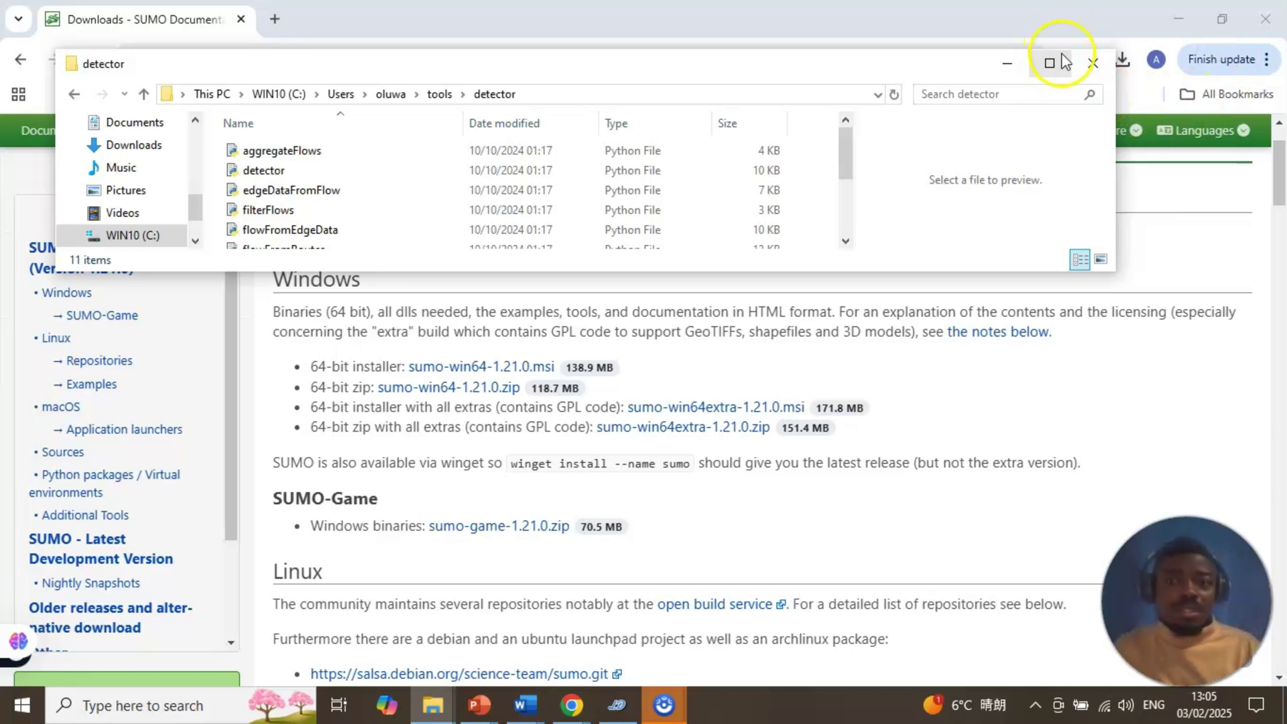
# Close the detector folder window and launch netedit from a Windows search for "netedit".
pyautogui.click(1091, 62)
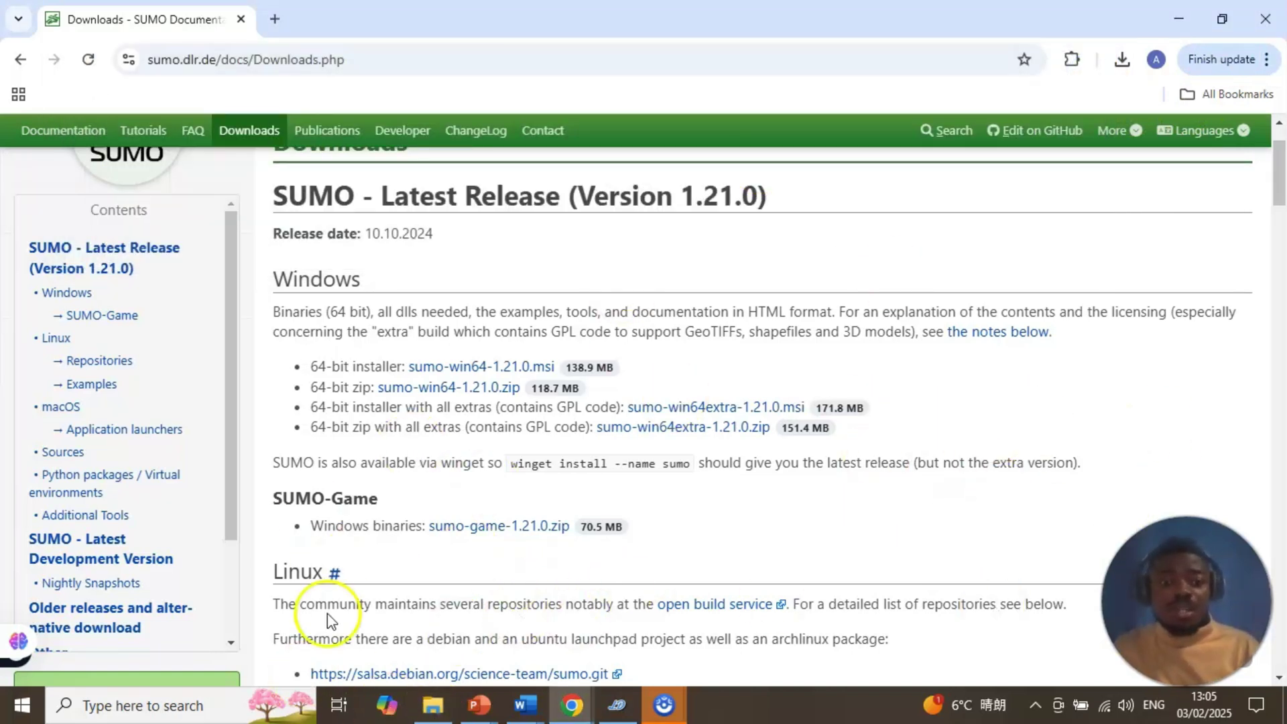
pyautogui.click(215, 708)
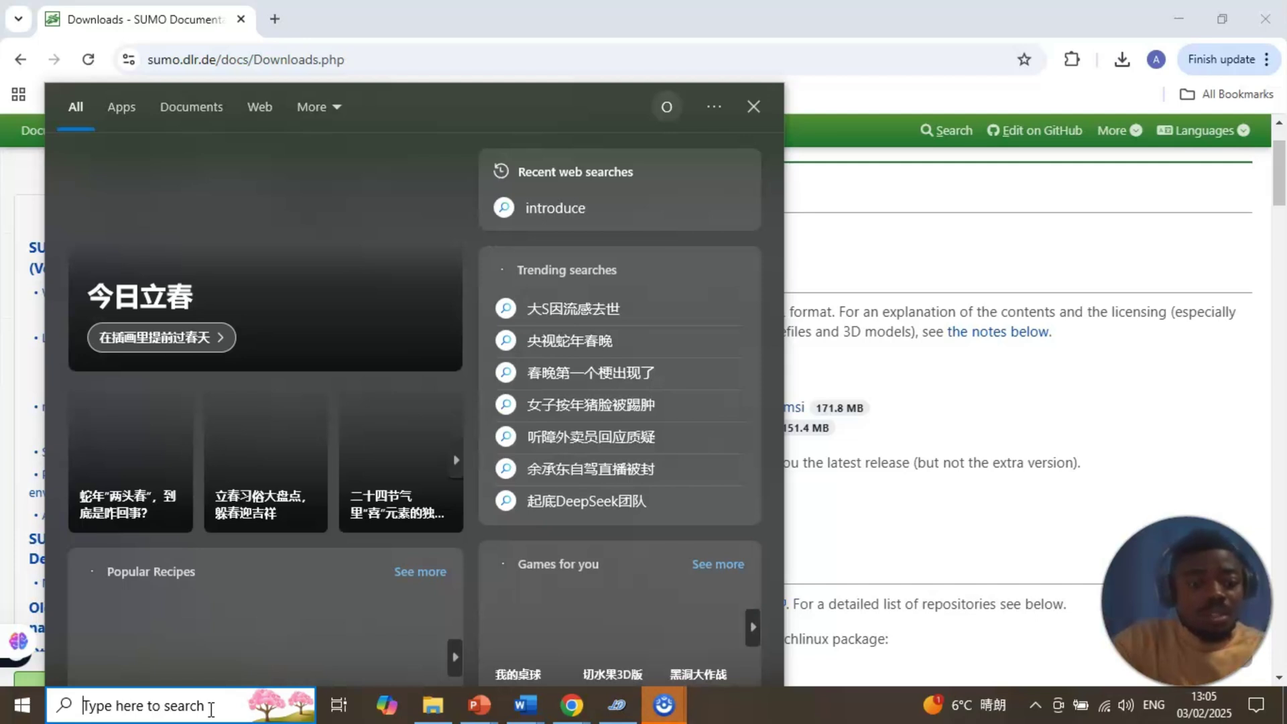
pyautogui.write('netedit')
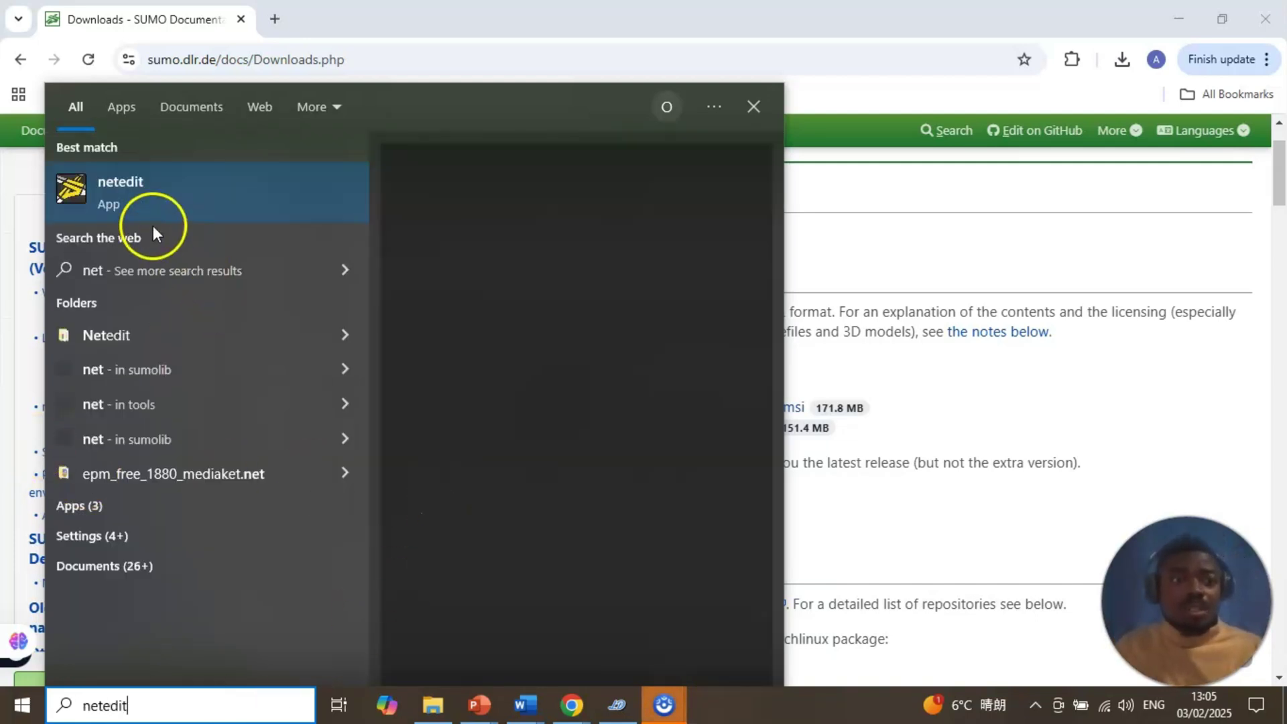
pyautogui.click(127, 175)
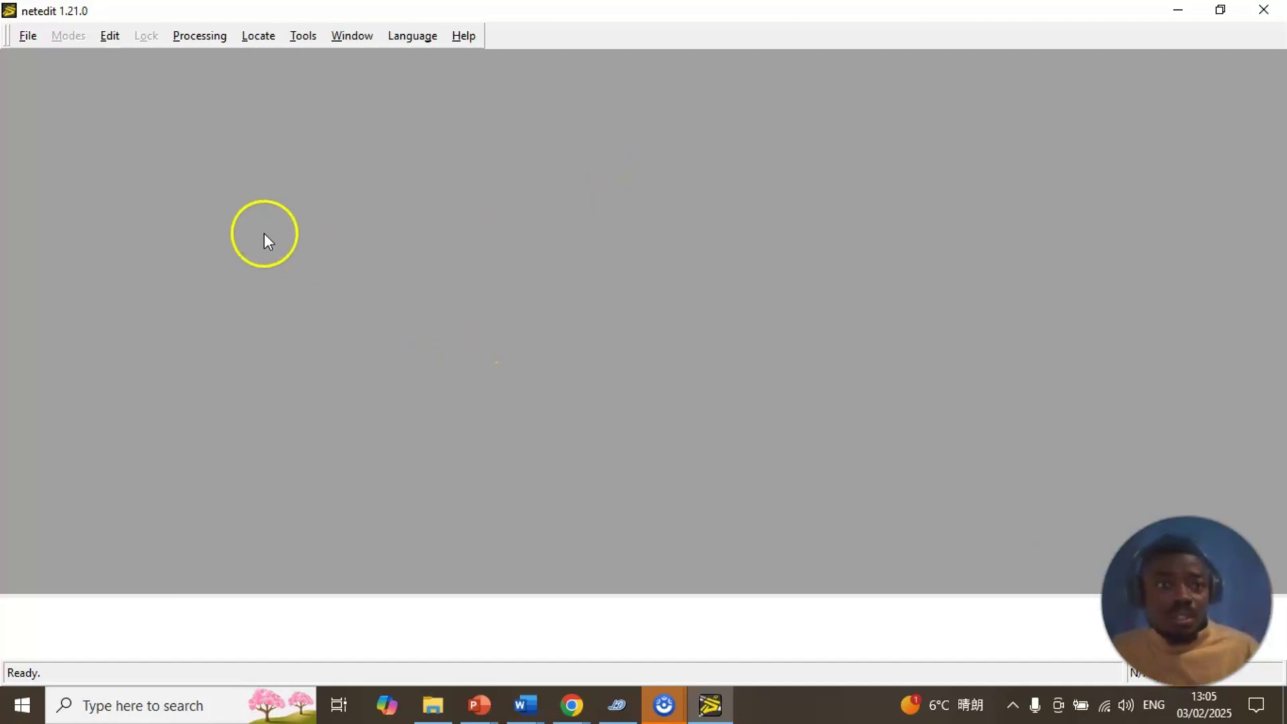
# Create a new network in netedit.
pyautogui.click(30, 37)
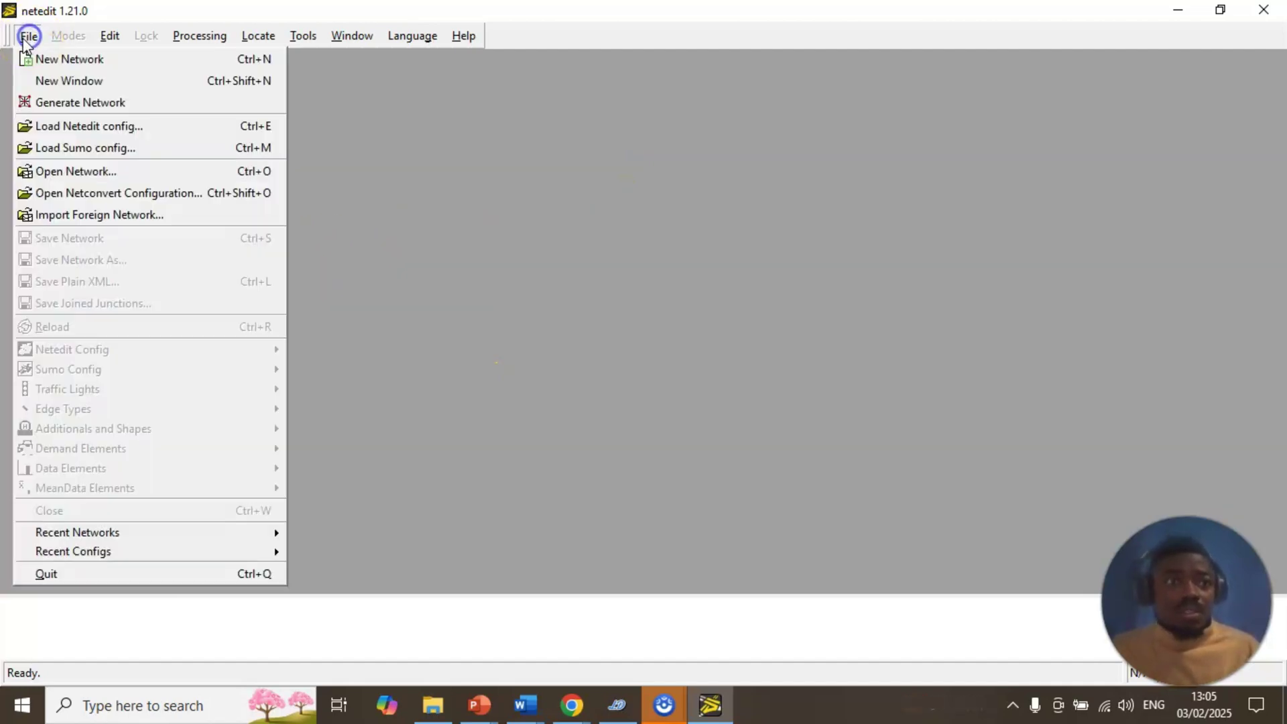
pyautogui.click(87, 61)
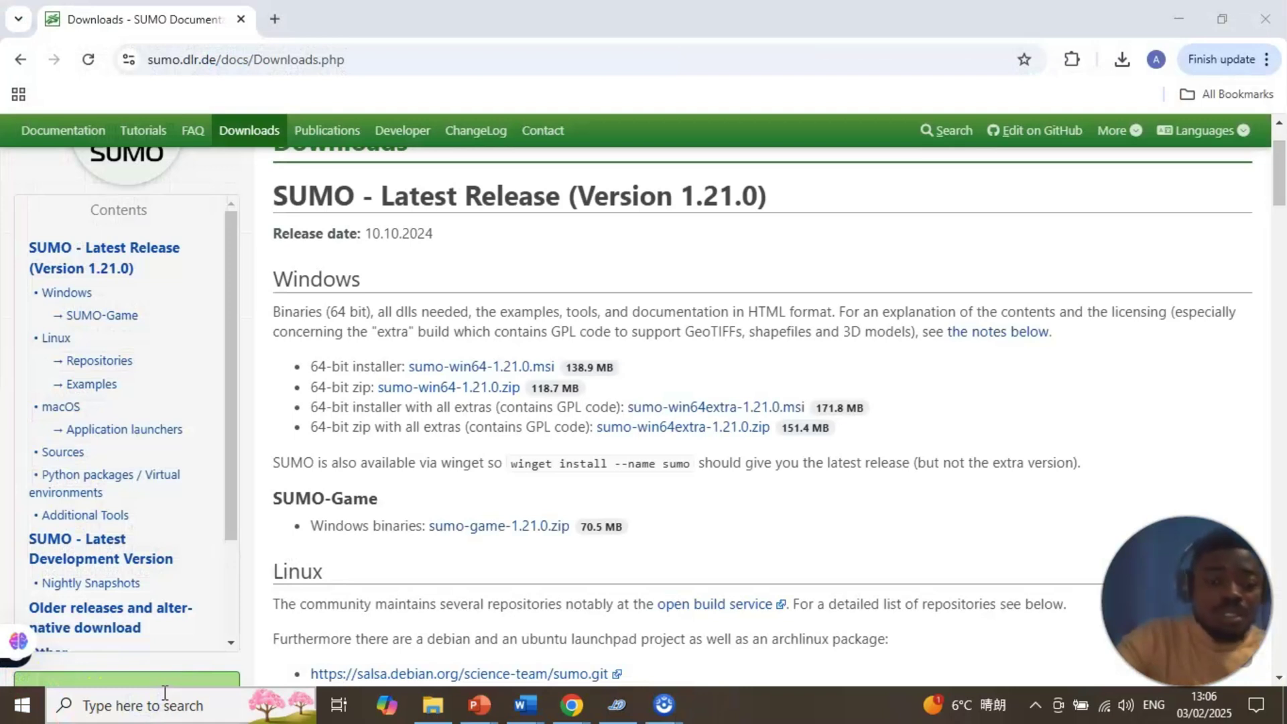
# Search Windows for "osm" and launch the OSM Web Wizard in the browser.
pyautogui.click(164, 700)
pyautogui.write('osm')
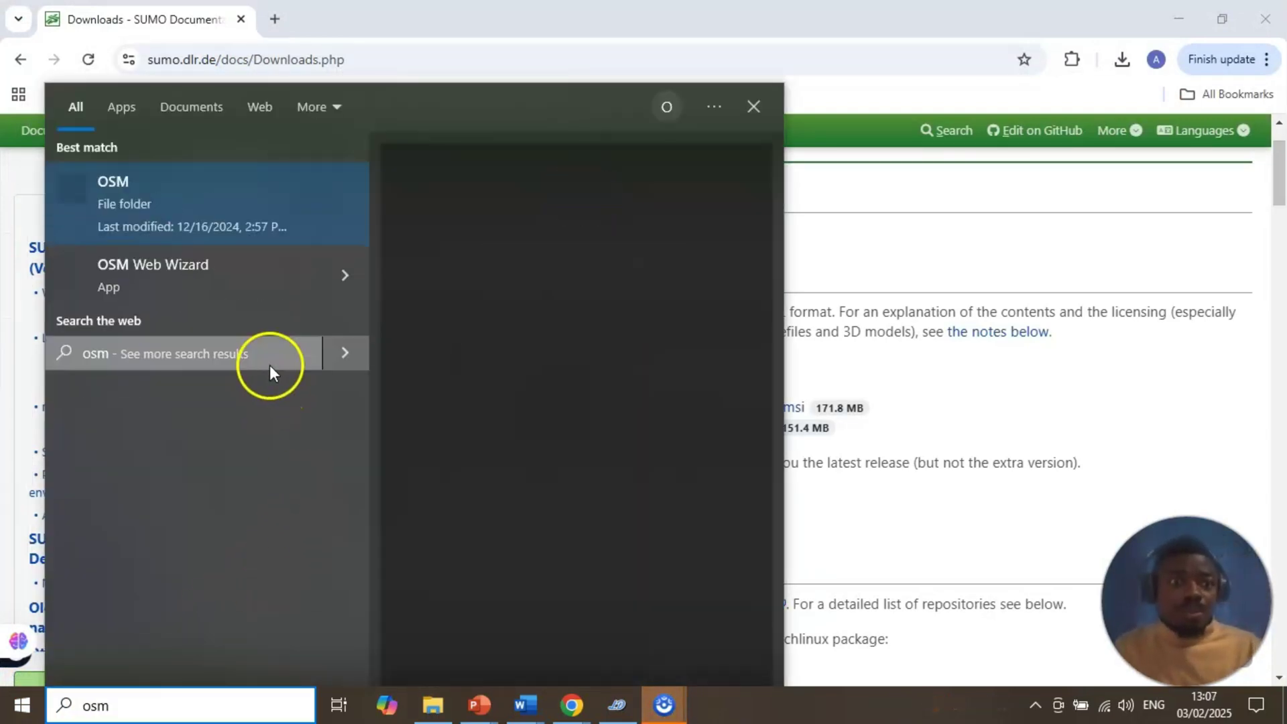
pyautogui.click(206, 271)
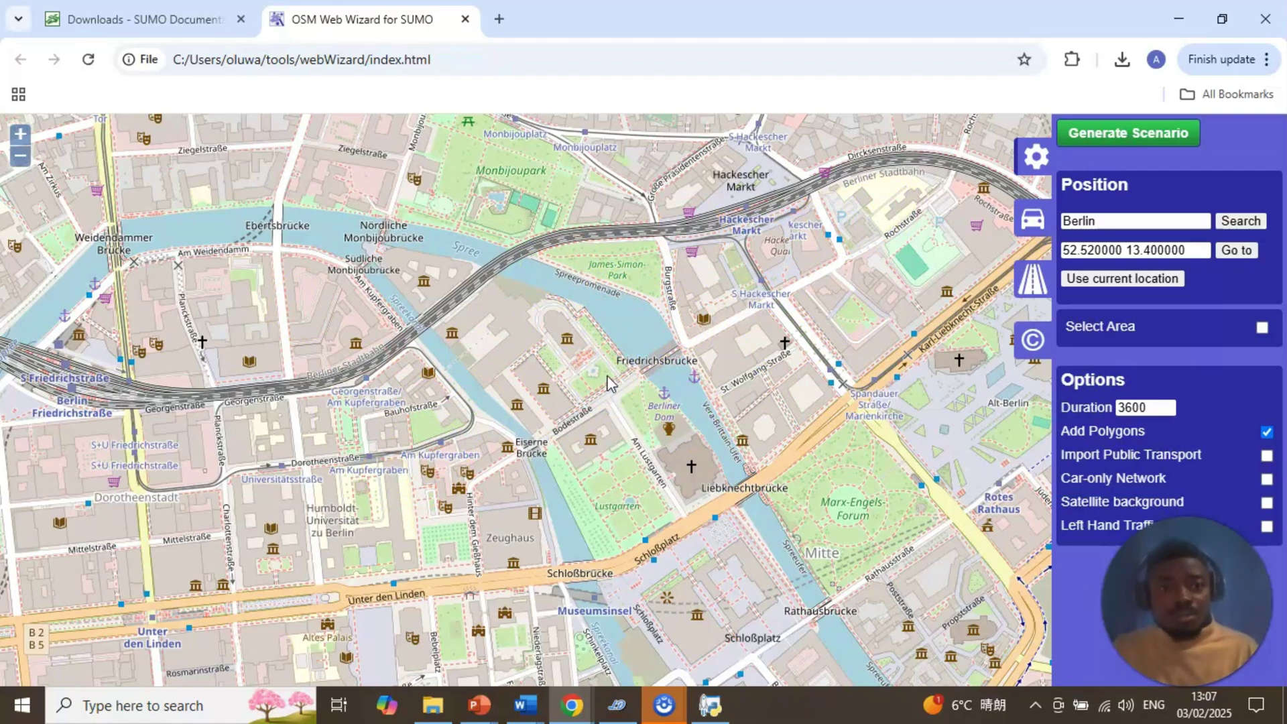
pyautogui.click(635, 335)
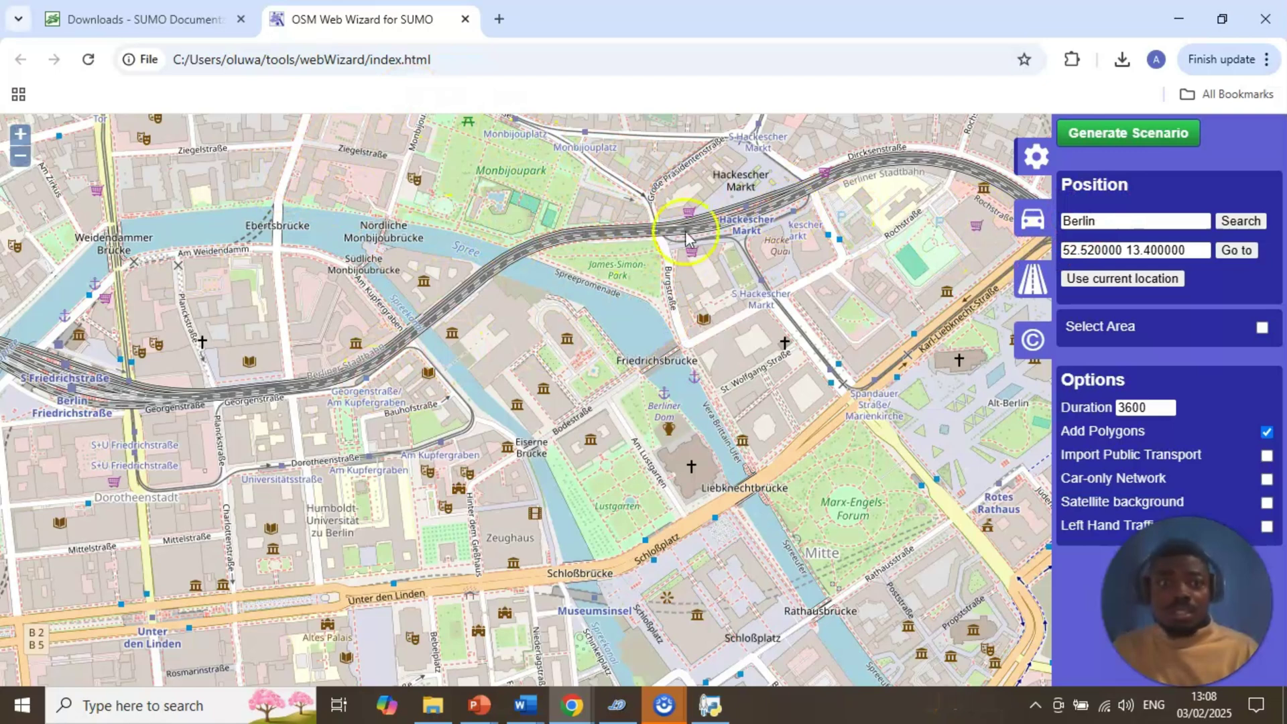
# Search the wizard's map for "london, Uk" and examine the streets around Pimlico and the River Thames.
pyautogui.click(1098, 222)
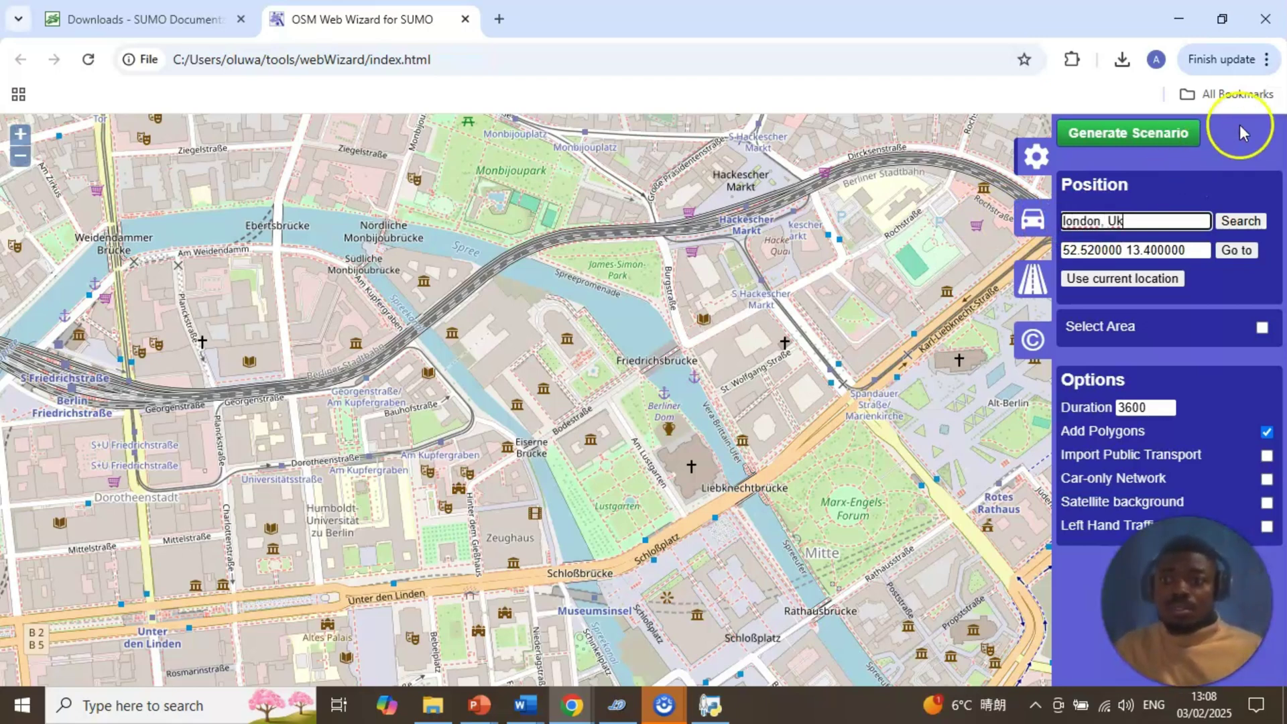
pyautogui.click(1261, 225)
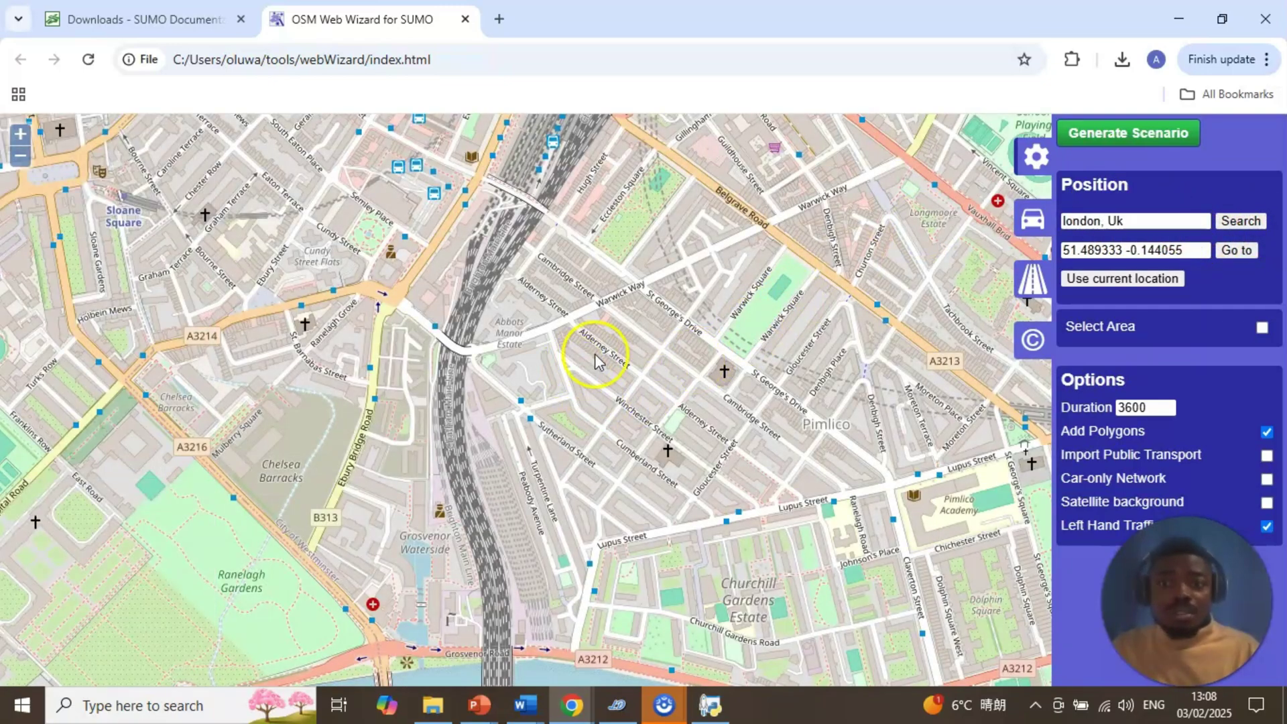
pyautogui.scroll(2, 644, 477)
pyautogui.scroll(-4, 645, 431)
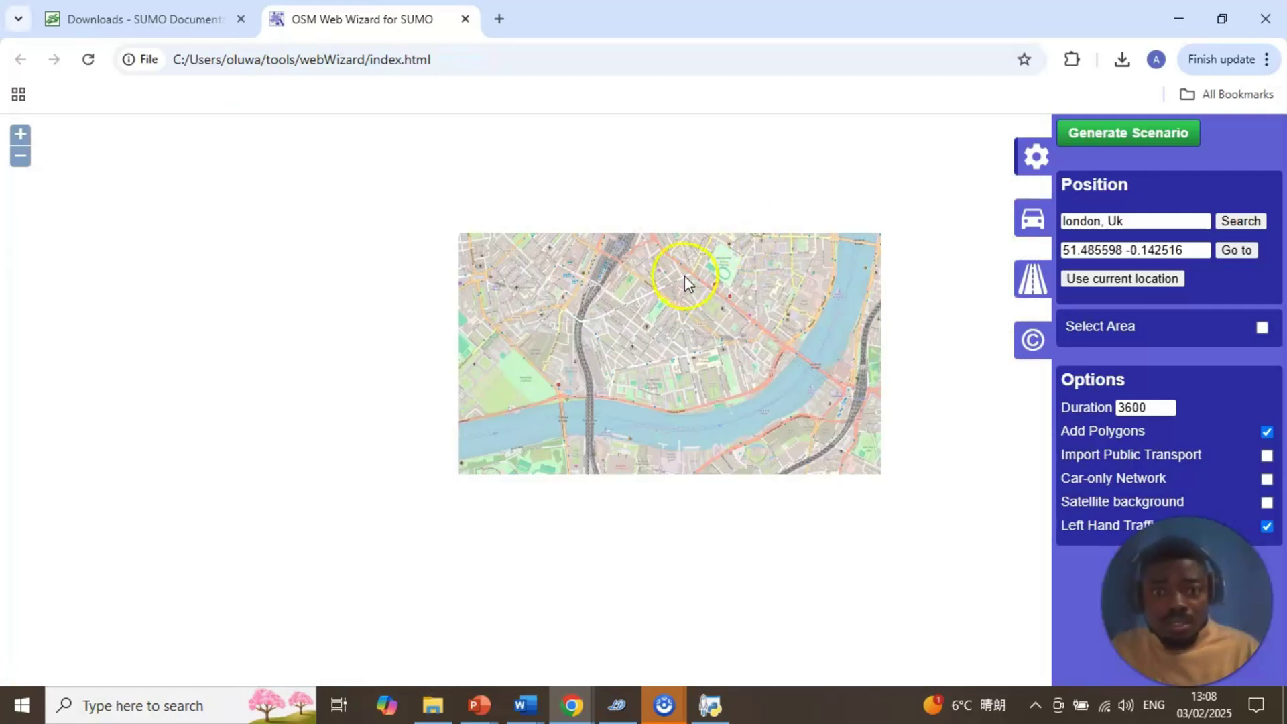
pyautogui.scroll(4, 629, 360)
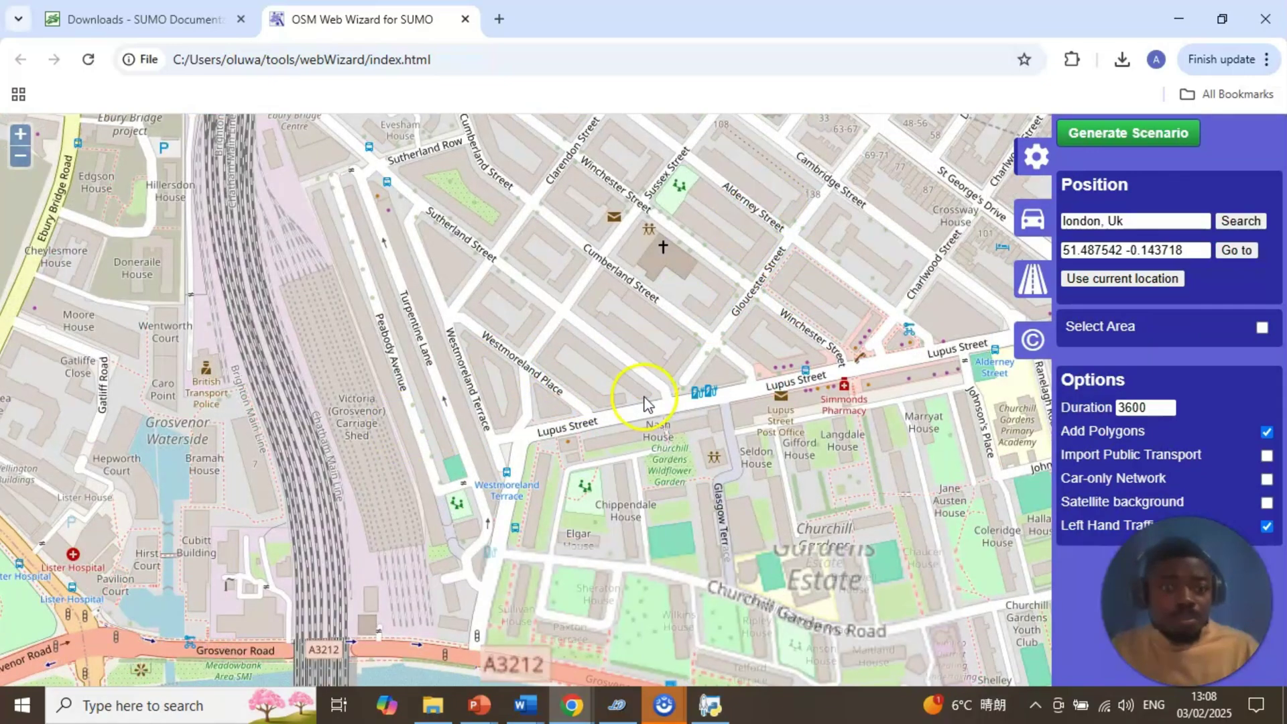
pyautogui.moveTo(842, 241); pyautogui.dragTo(609, 426)
pyautogui.scroll(-1, 704, 382)
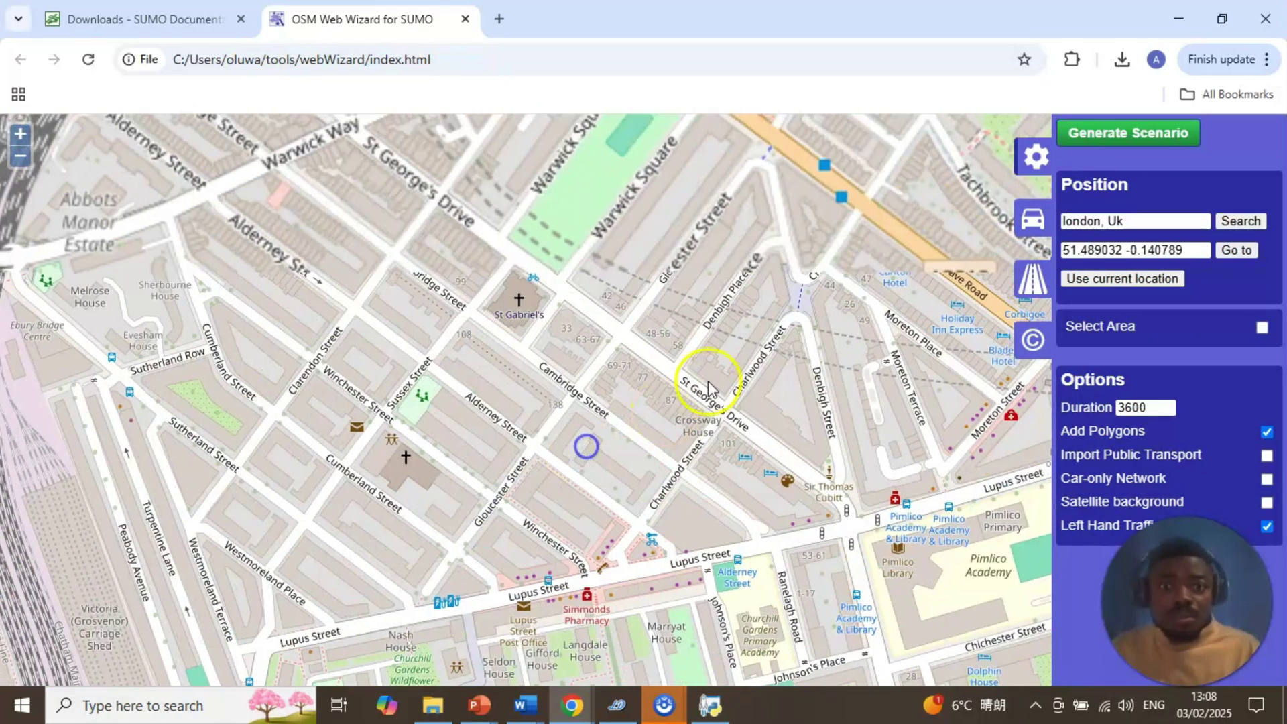
pyautogui.scroll(-1, 730, 239)
pyautogui.scroll(-2, 730, 237)
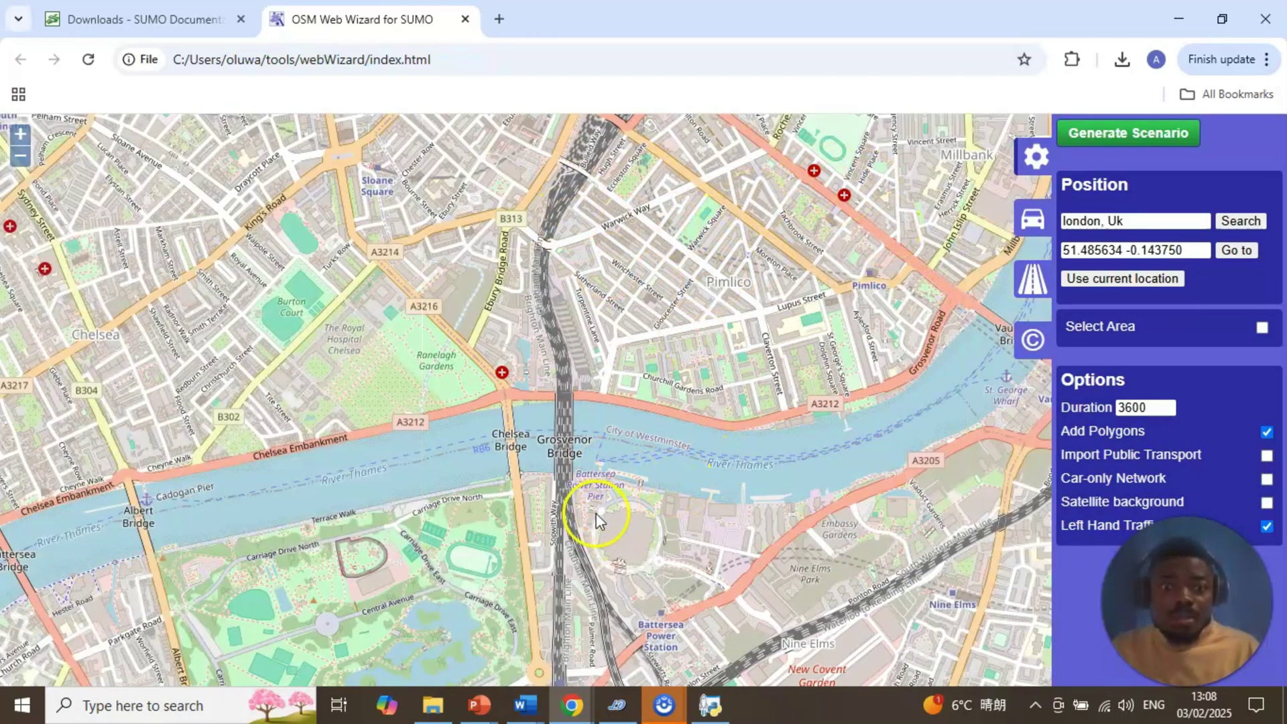
pyautogui.scroll(2, 598, 522)
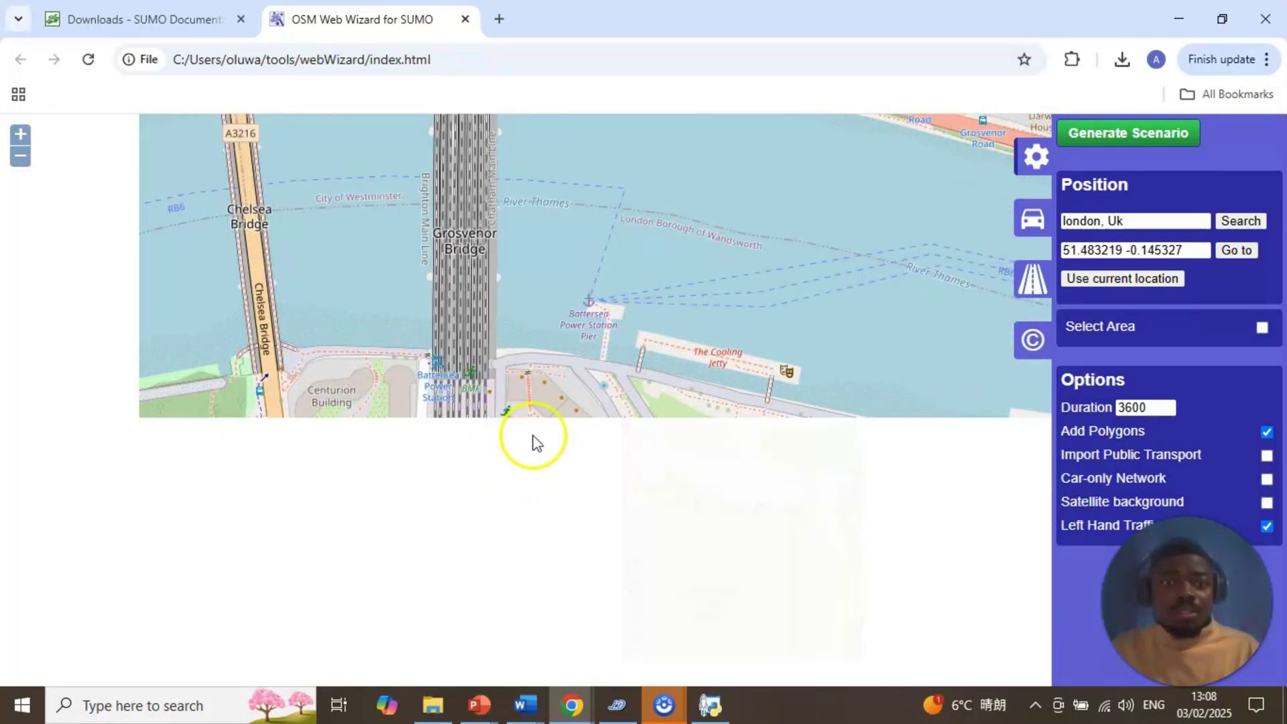
pyautogui.scroll(-2, 529, 425)
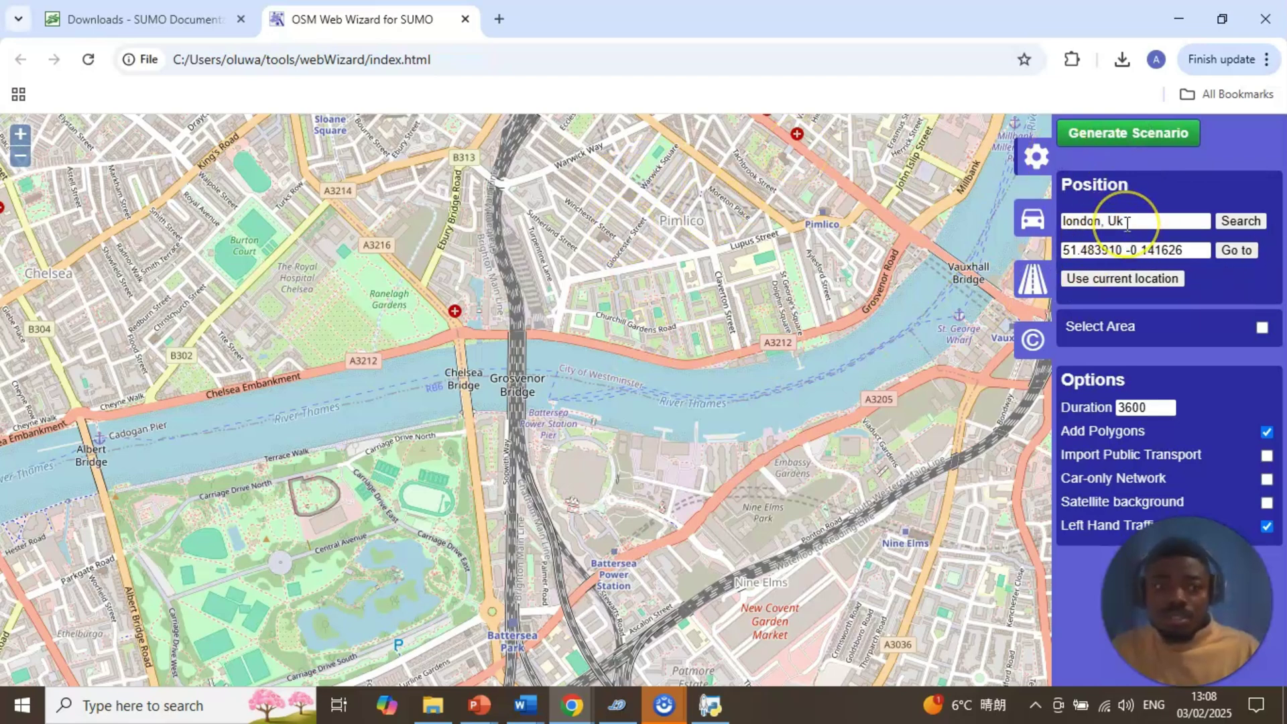
# Replace the map's search position with "Washington DC" and go to that city.
pyautogui.moveTo(1126, 223); pyautogui.dragTo(1063, 221)
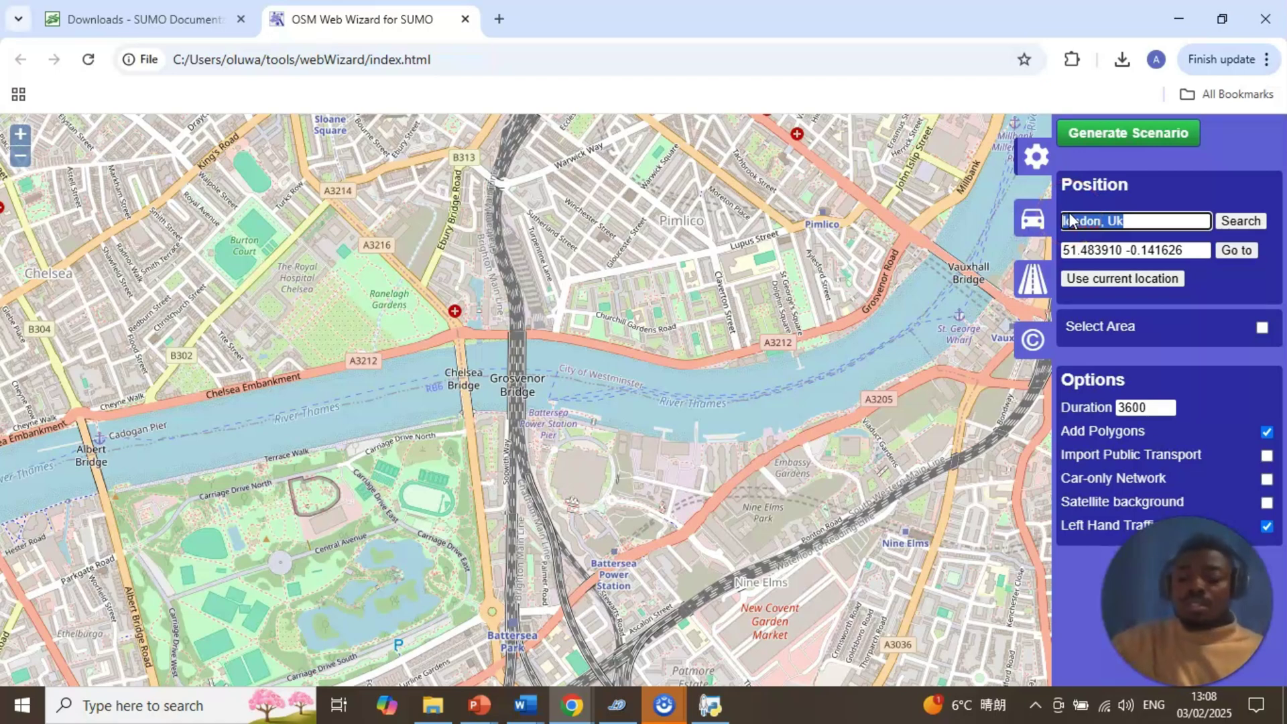
pyautogui.press('BackSpace')
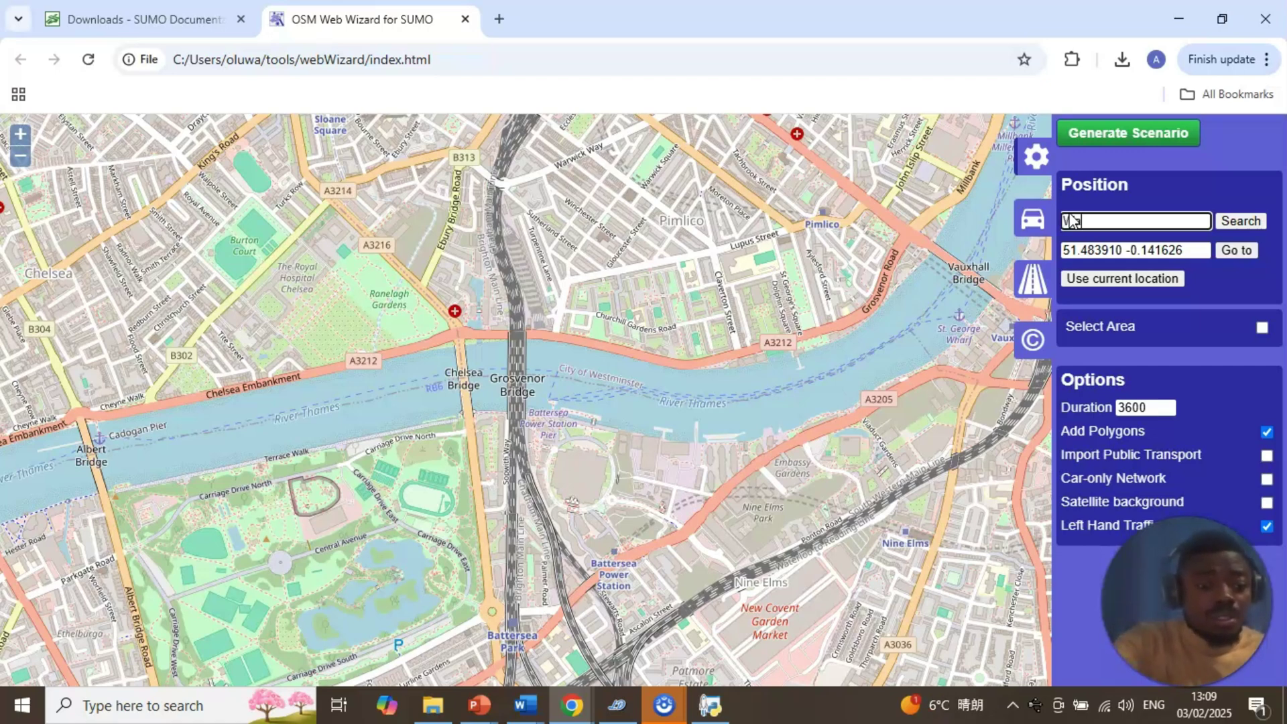
pyautogui.write('as')
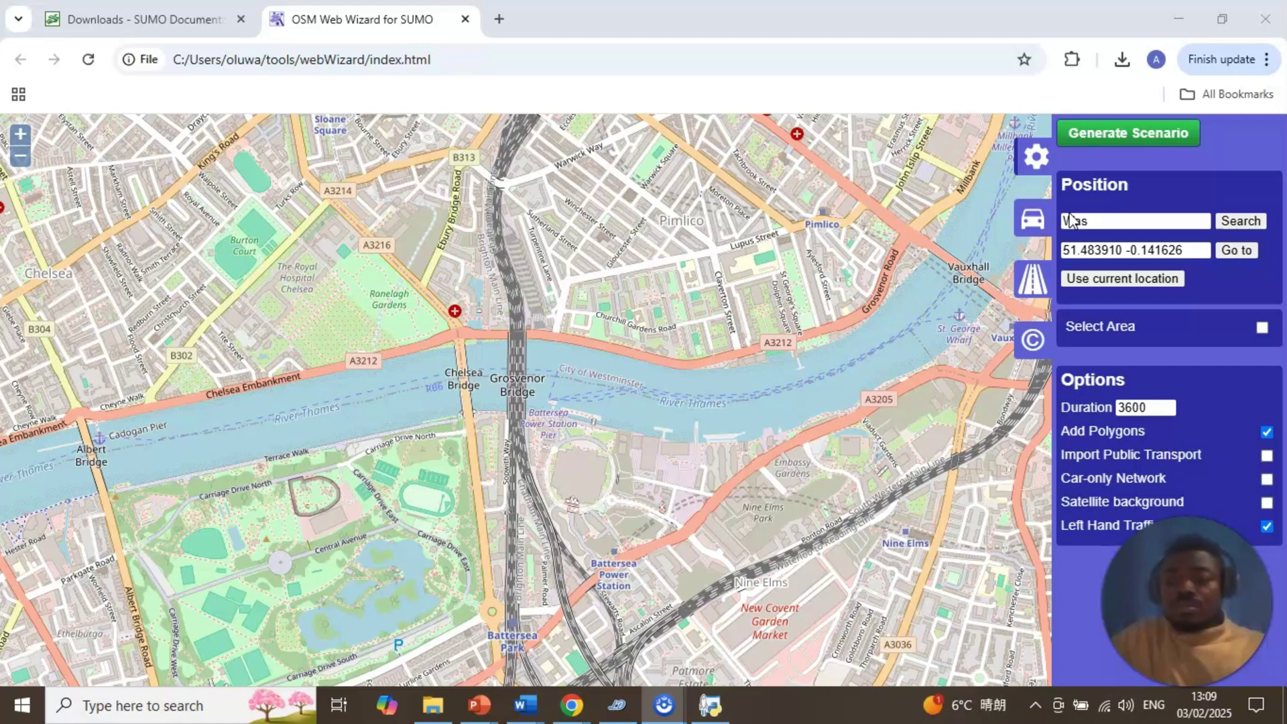
pyautogui.click(1103, 222)
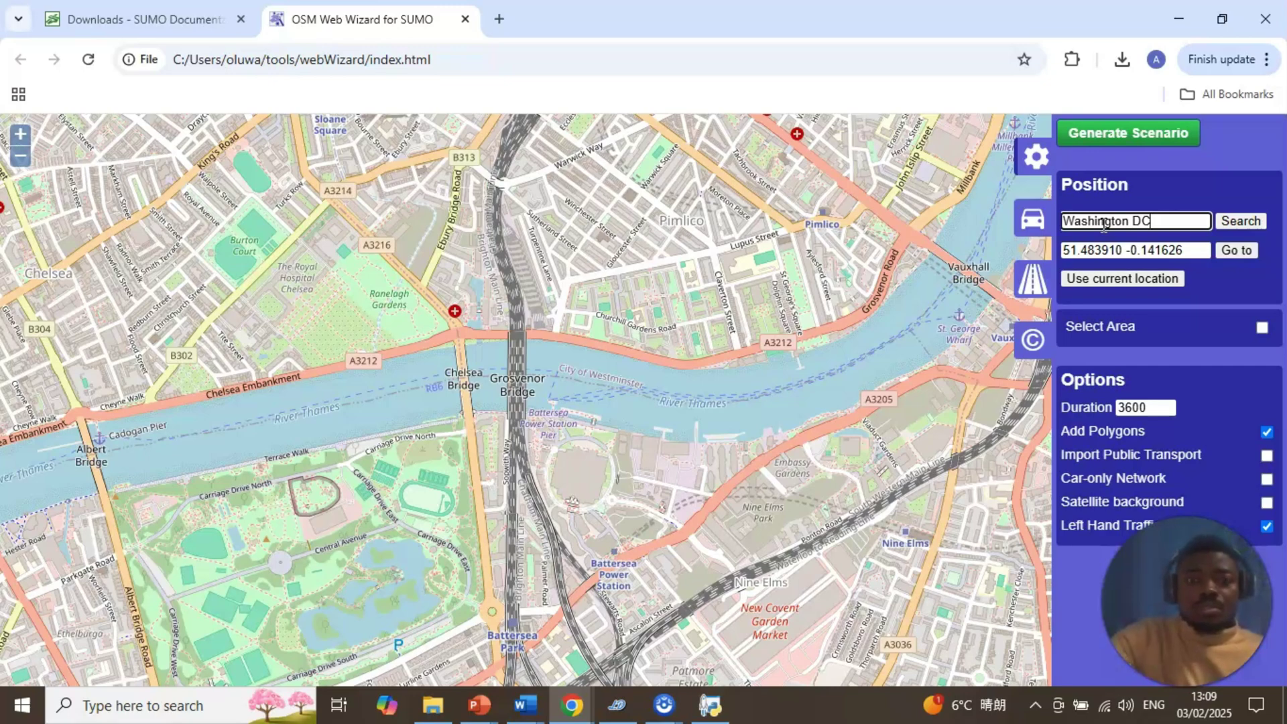
pyautogui.press('Return')
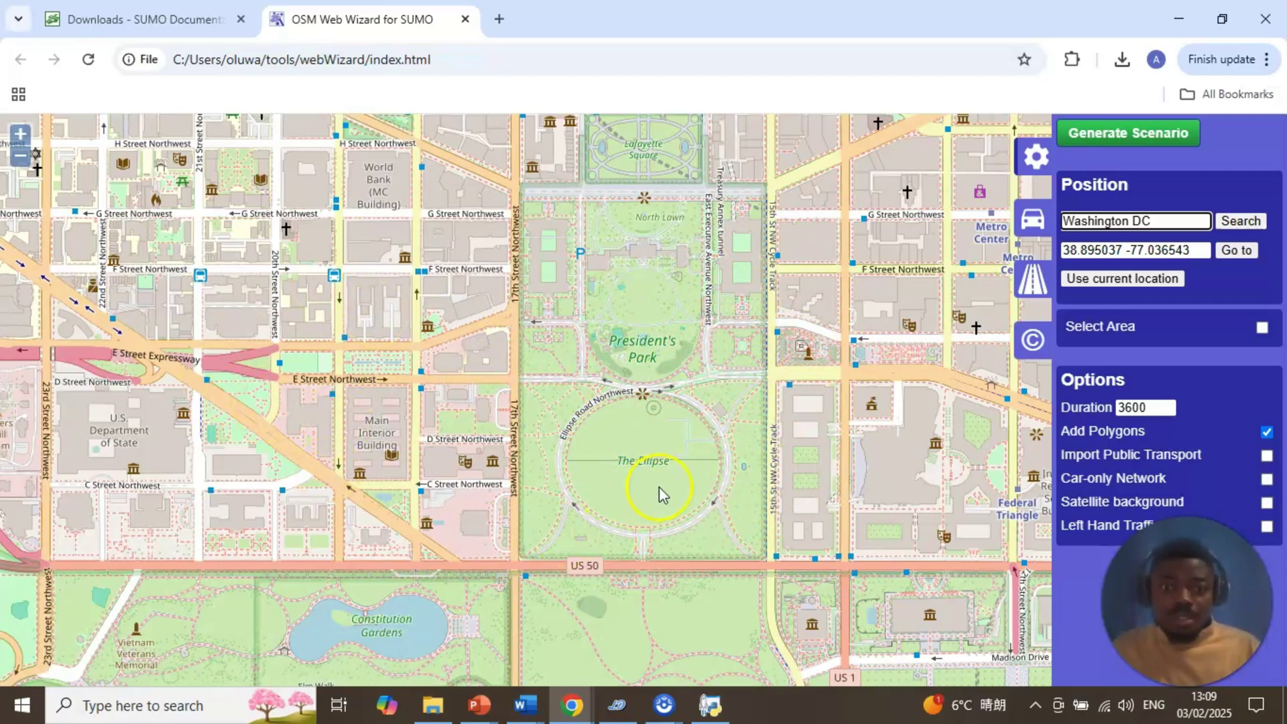
pyautogui.scroll(-3, 718, 545)
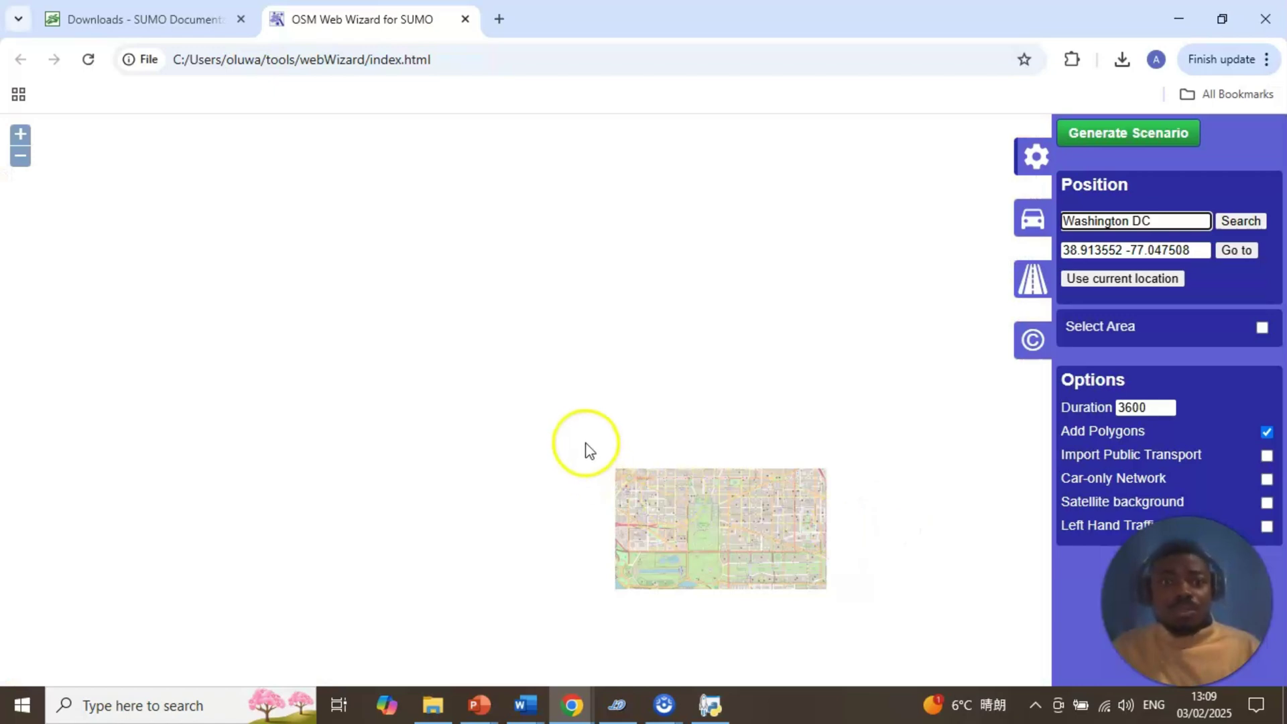
pyautogui.scroll(3, 589, 442)
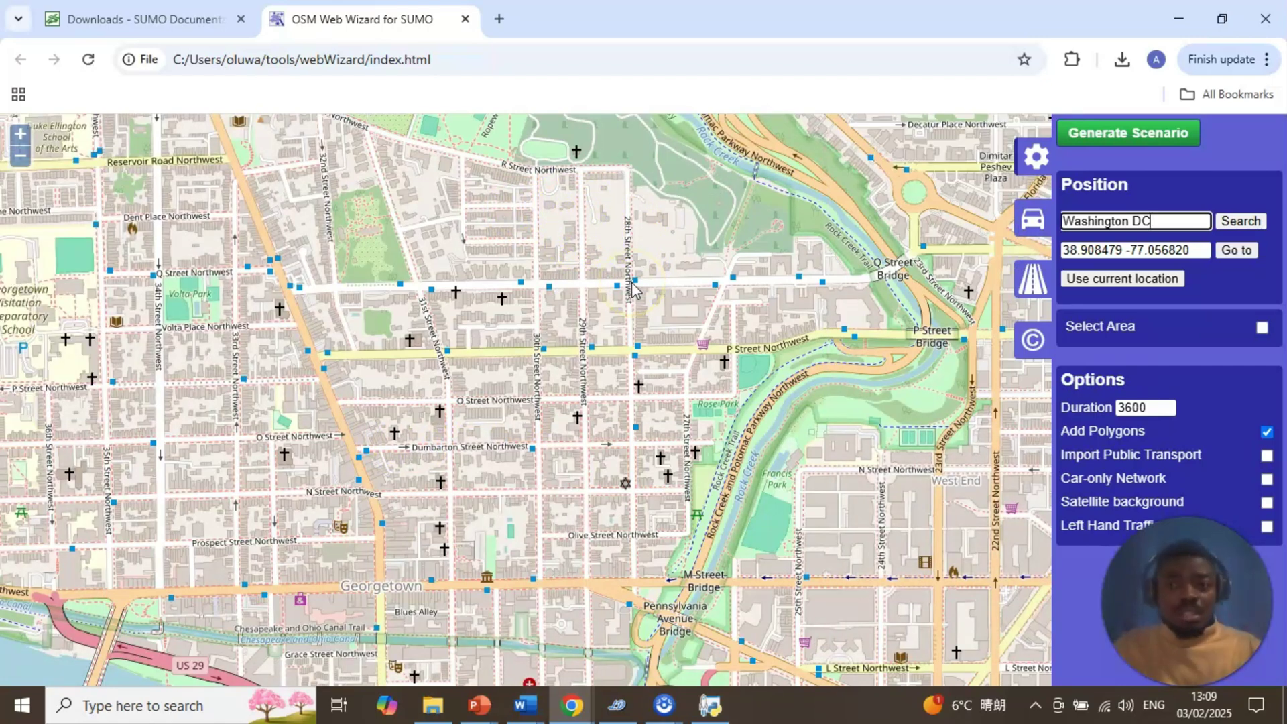
pyautogui.click(1152, 222)
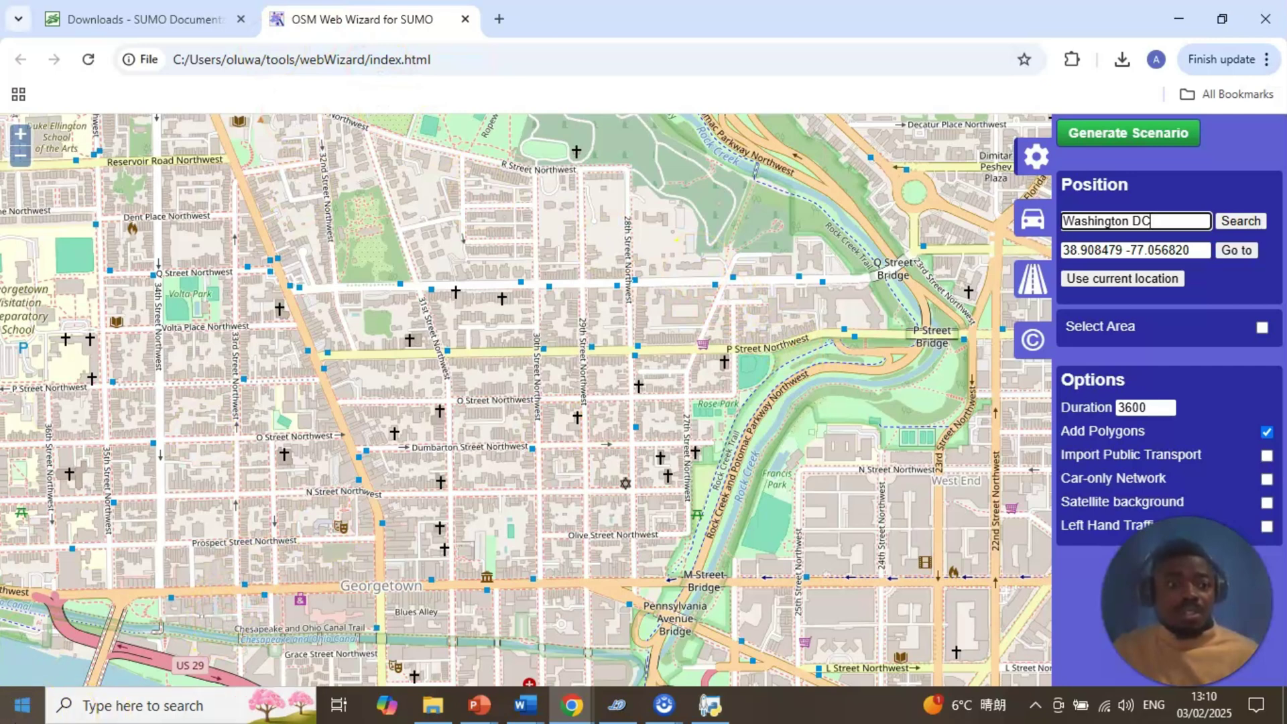
# Search Windows for "sumo", launch sumo-gui and maximize its window.
pyautogui.click(119, 705)
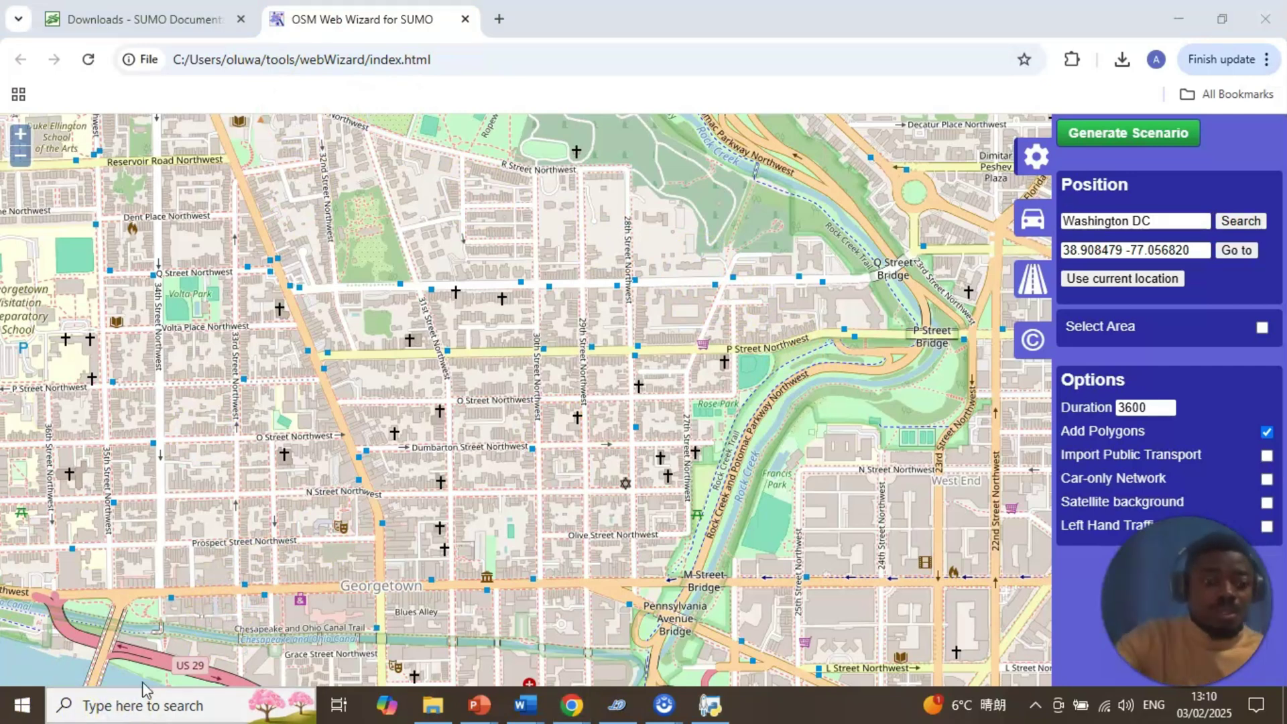
pyautogui.write('sumo')
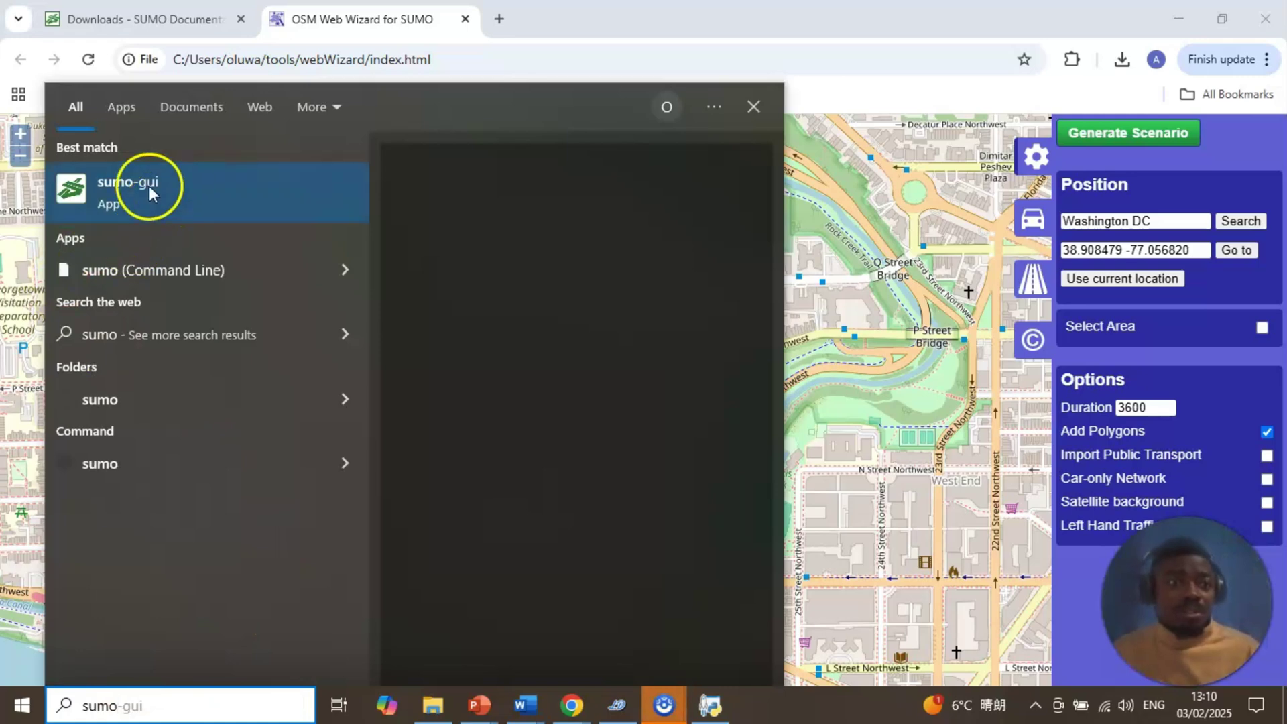
pyautogui.click(225, 193)
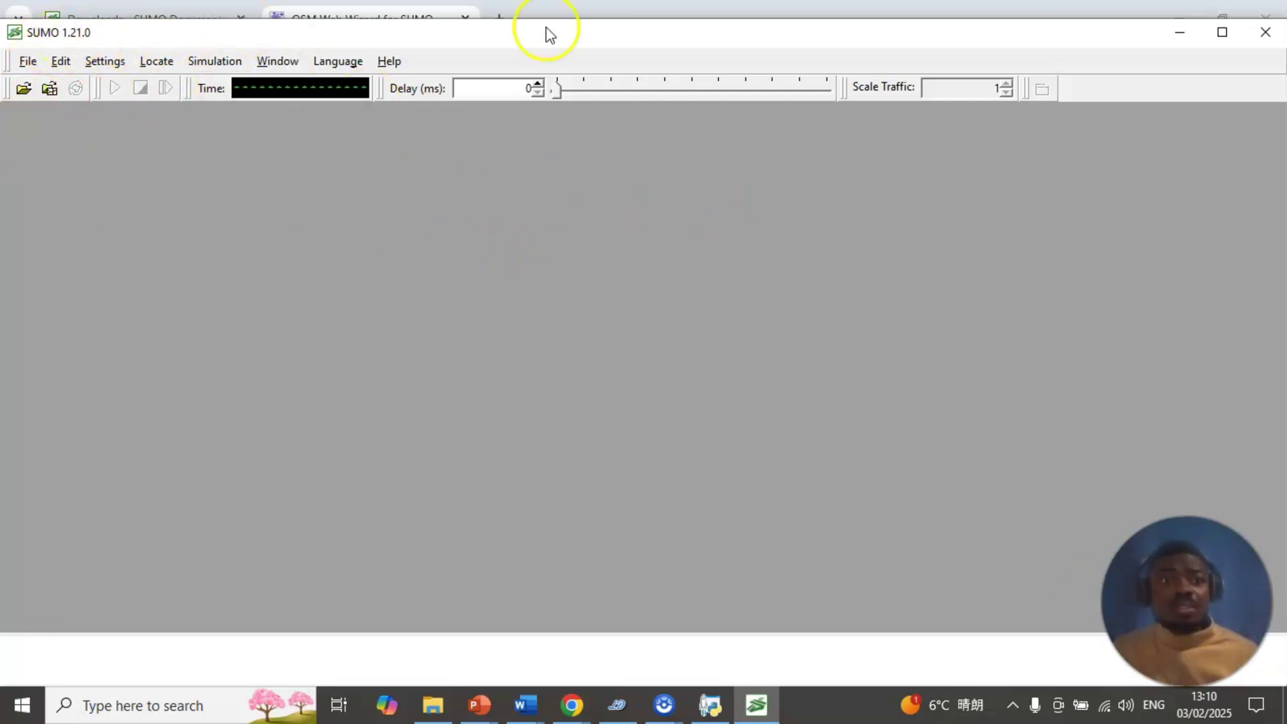
pyautogui.click(1225, 33)
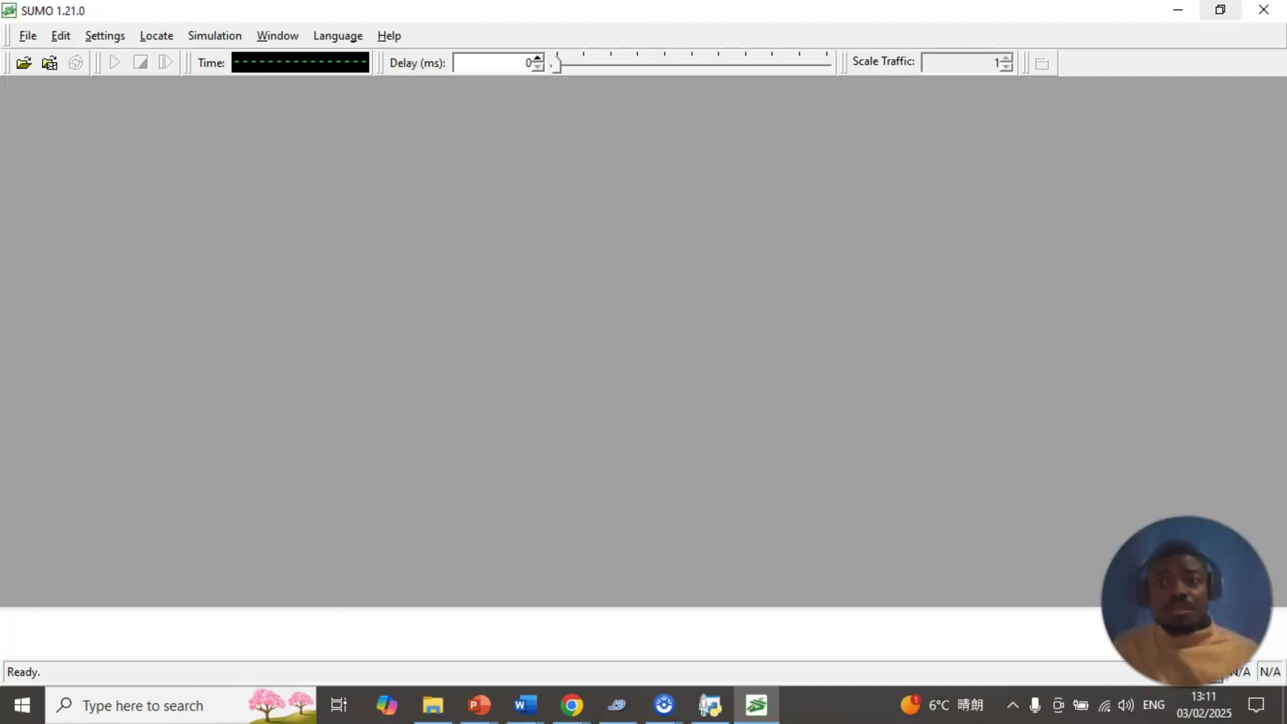
# Minimize sumo-gui, bring it back for another look, and return to the OSM Web Wizard's Washington DC position entry.
pyautogui.click(1174, 10)
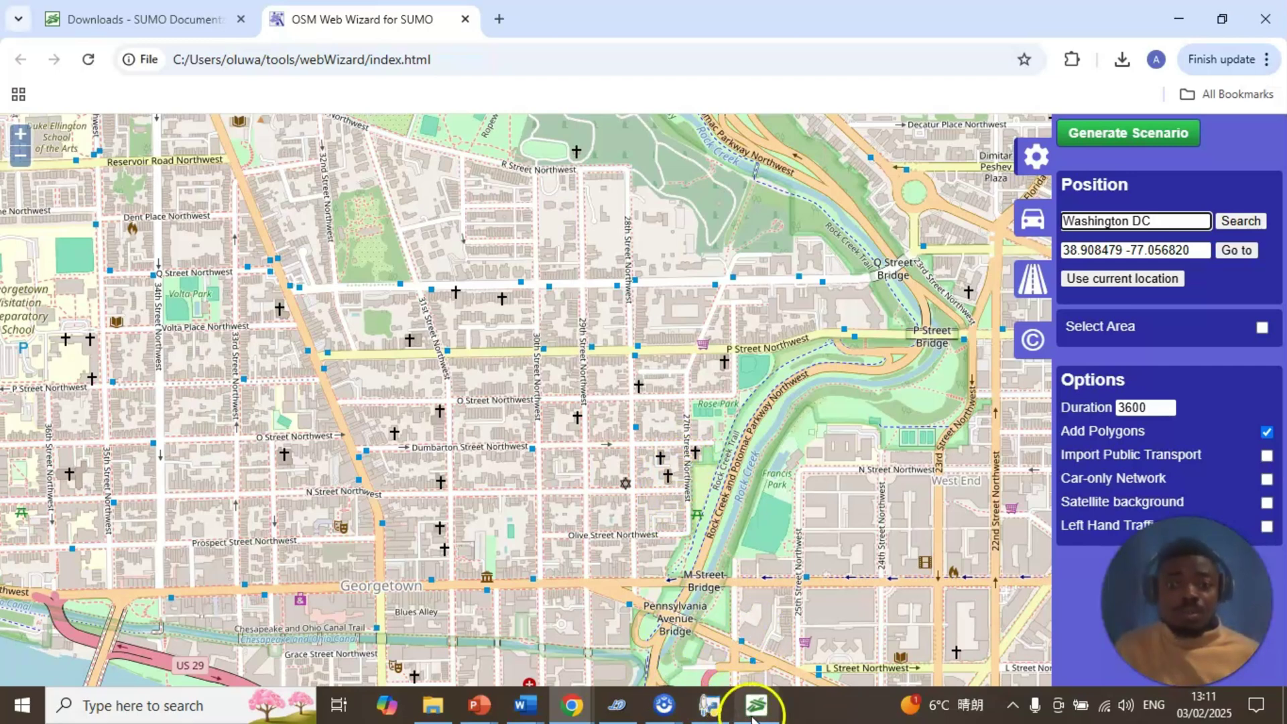
pyautogui.moveTo(751, 714)
pyautogui.click(740, 649)
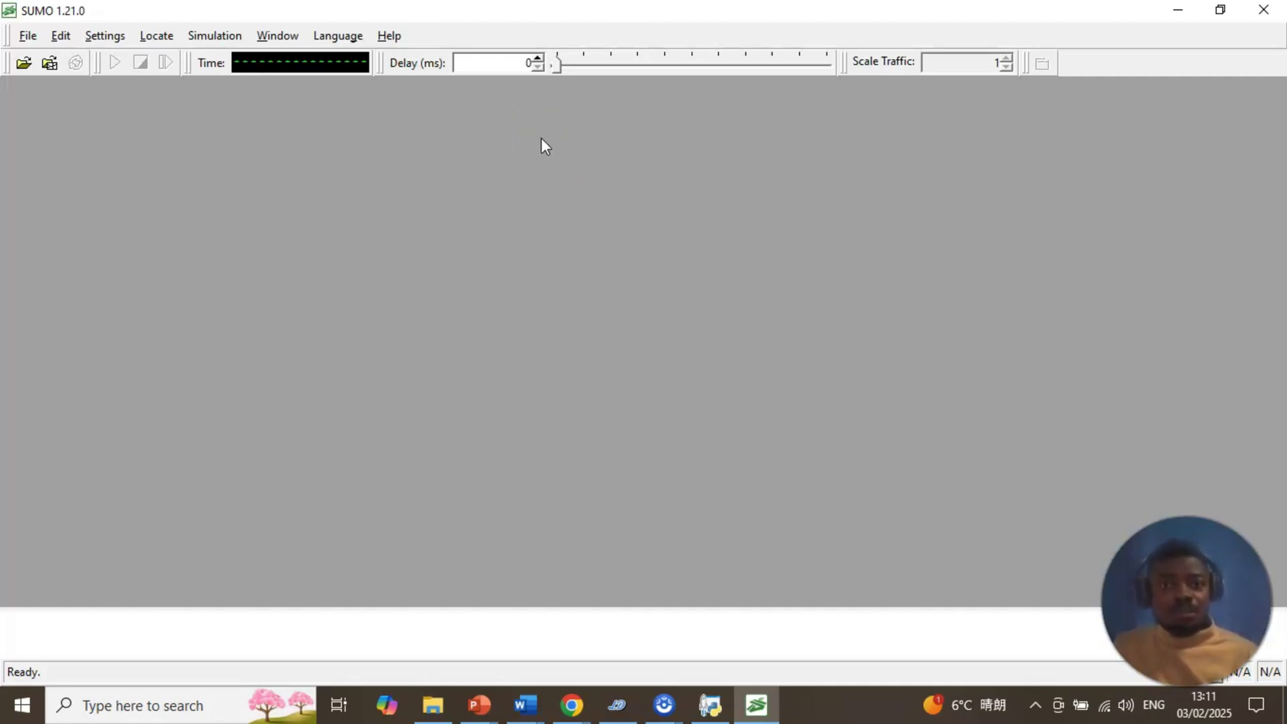
pyautogui.click(1177, 11)
pyautogui.click(1166, 220)
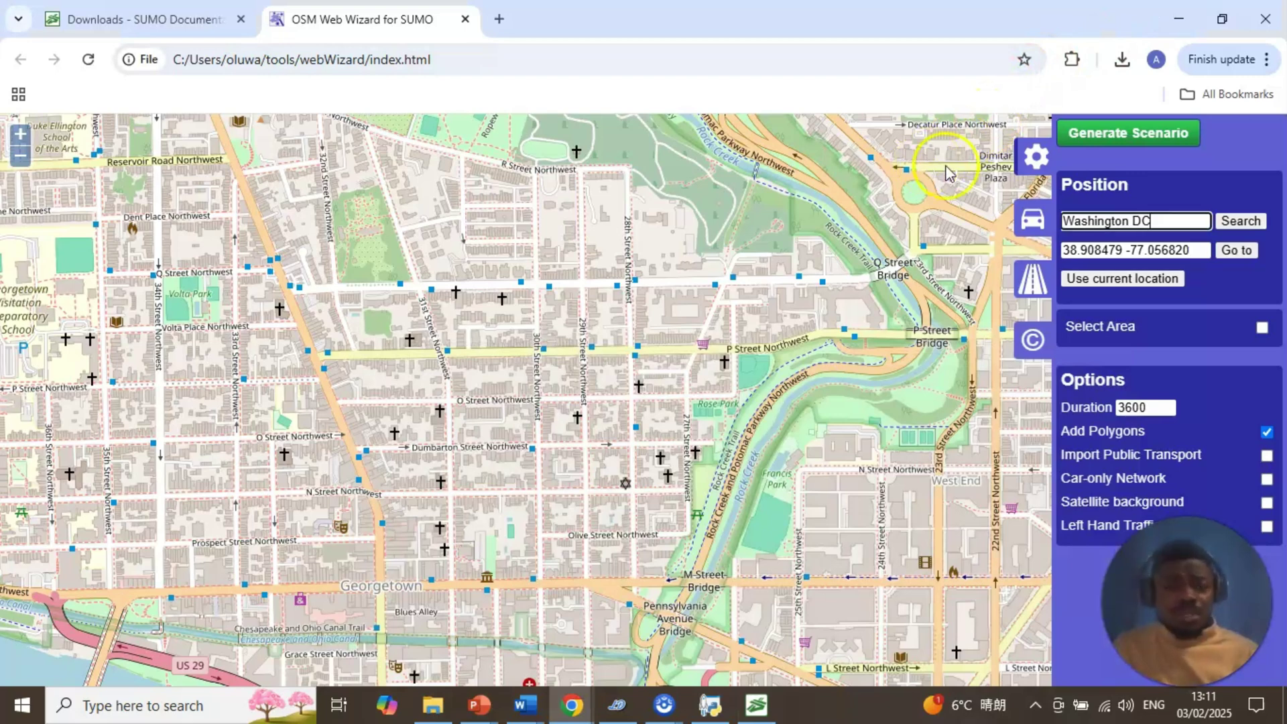